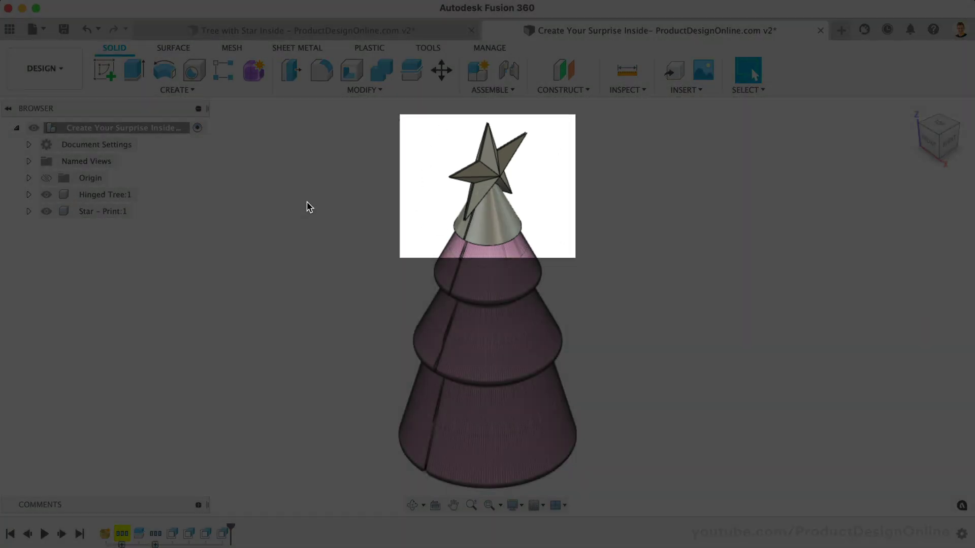
# Step: Copy Star - Print and paste it under the root as a new component
pyautogui.click(100, 211)
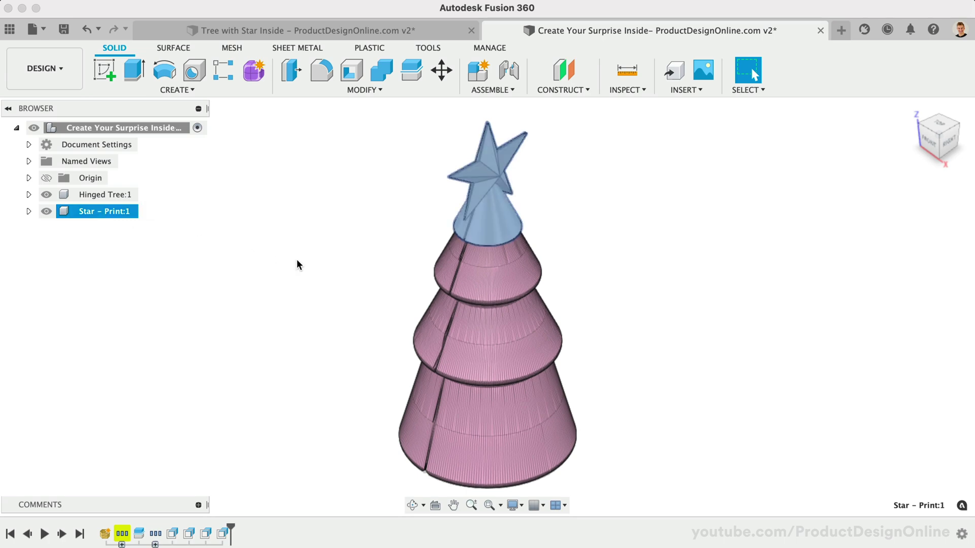
pyautogui.click(297, 260)
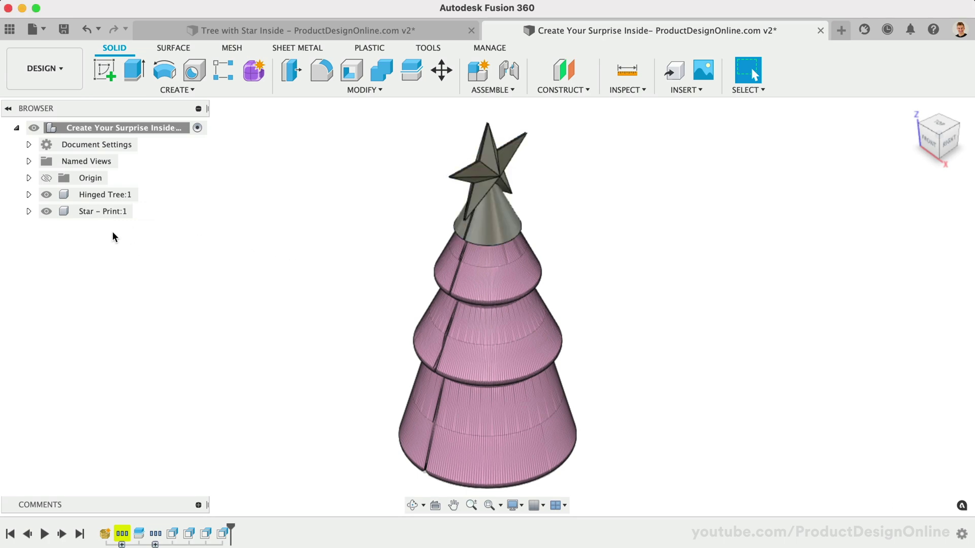
pyautogui.click(94, 211)
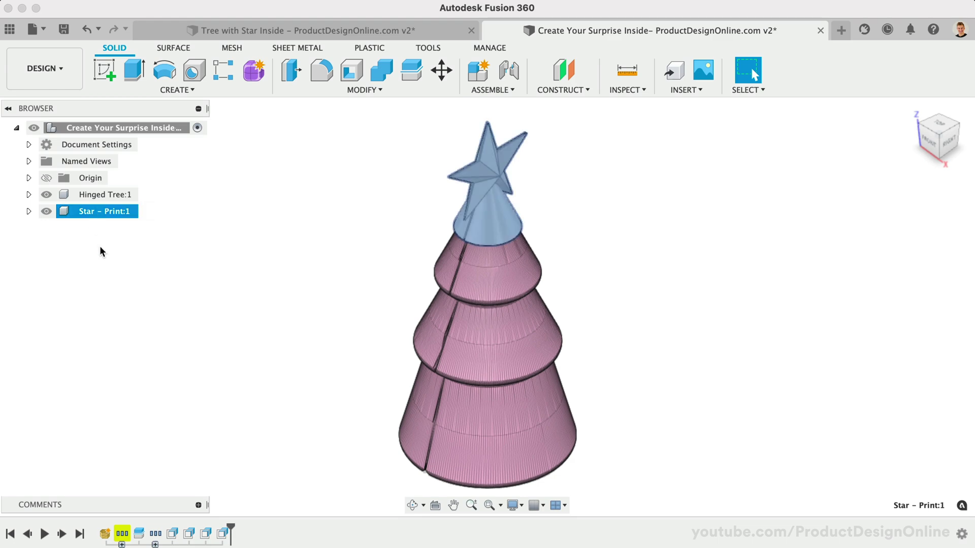
pyautogui.rightClick(135, 128)
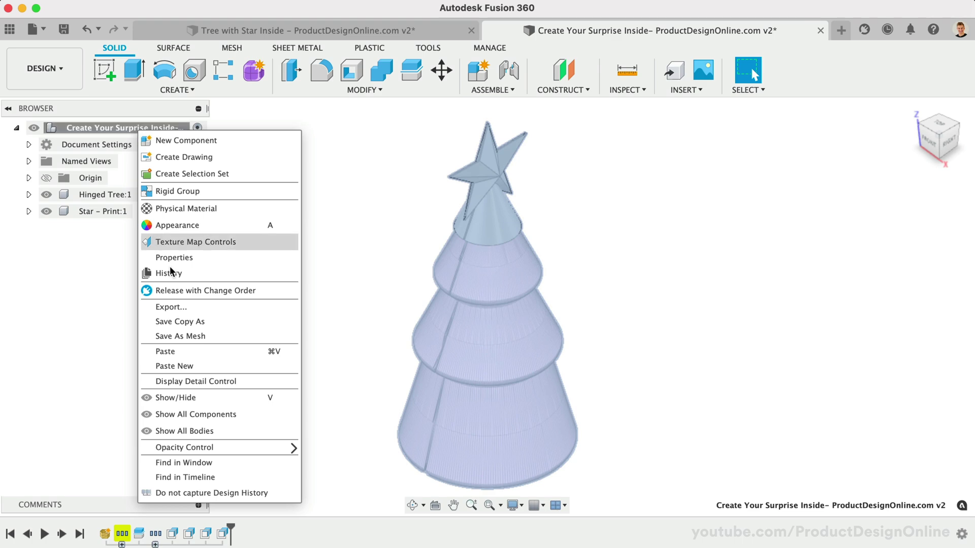
pyautogui.click(214, 366)
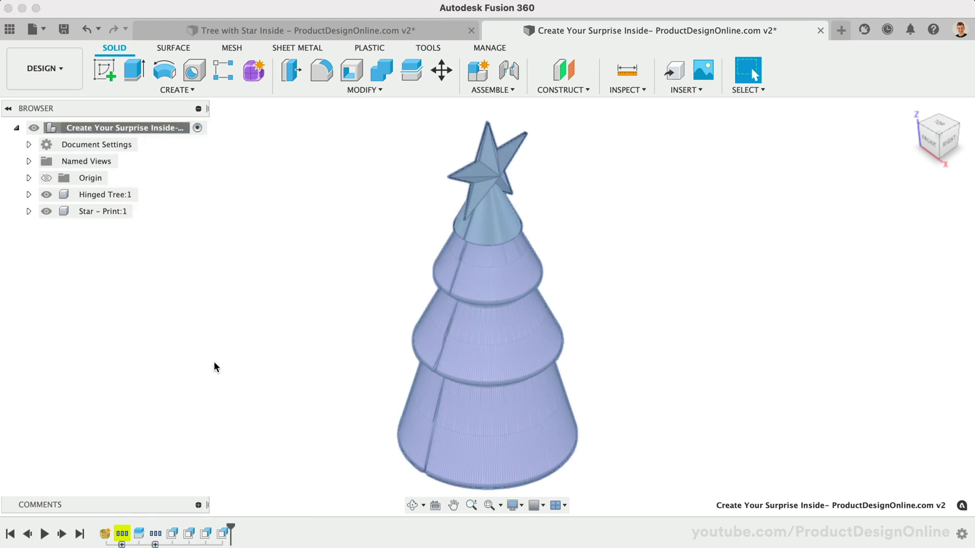
pyautogui.press('Return')
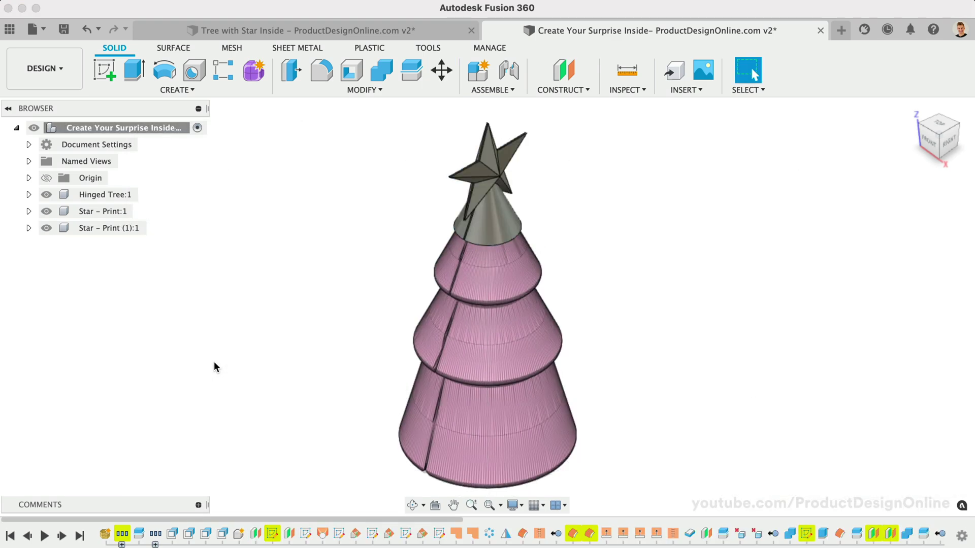
# Step: Rename the copy to Star - Cut, hide Star - Print, and activate Star - Cut
pyautogui.doubleClick(109, 229)
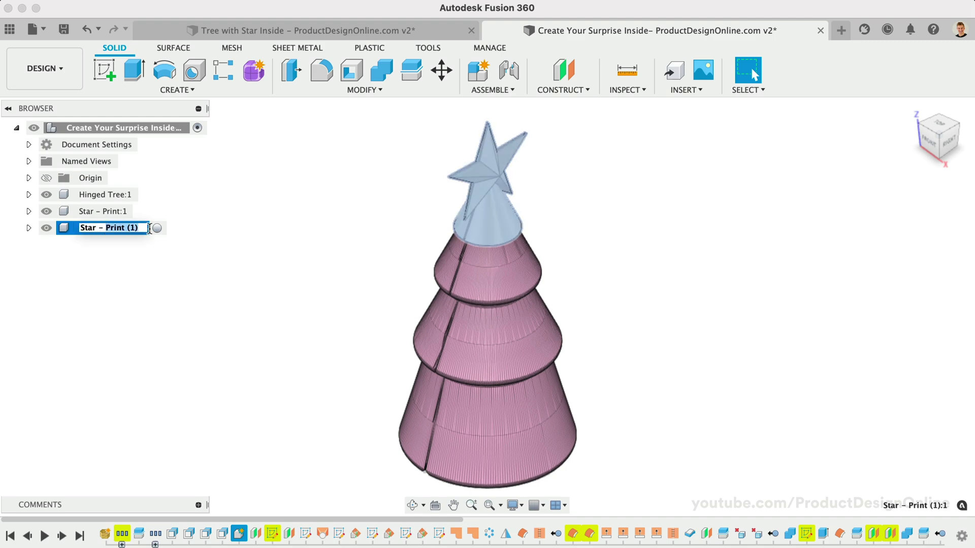
pyautogui.write('Star - Cut')
pyautogui.press('Return')
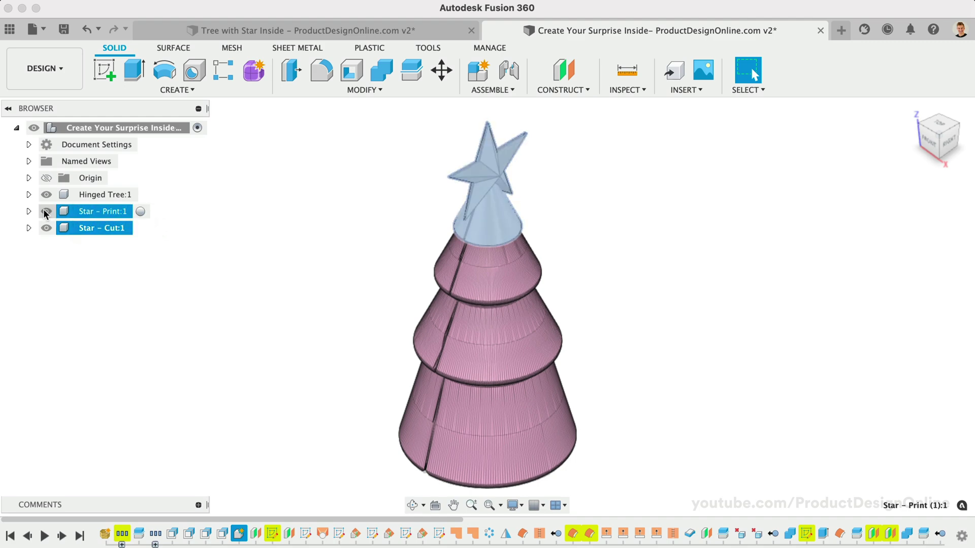
pyautogui.click(46, 211)
pyautogui.click(141, 228)
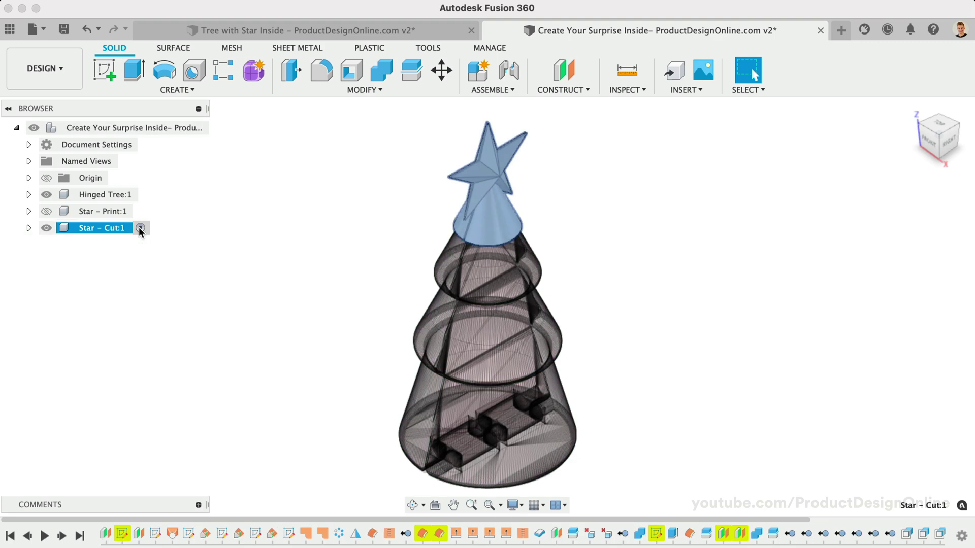
# Step: Hide Hinged Tree and delete the first inner face of the star's hollow cone
pyautogui.click(46, 194)
pyautogui.click(251, 238)
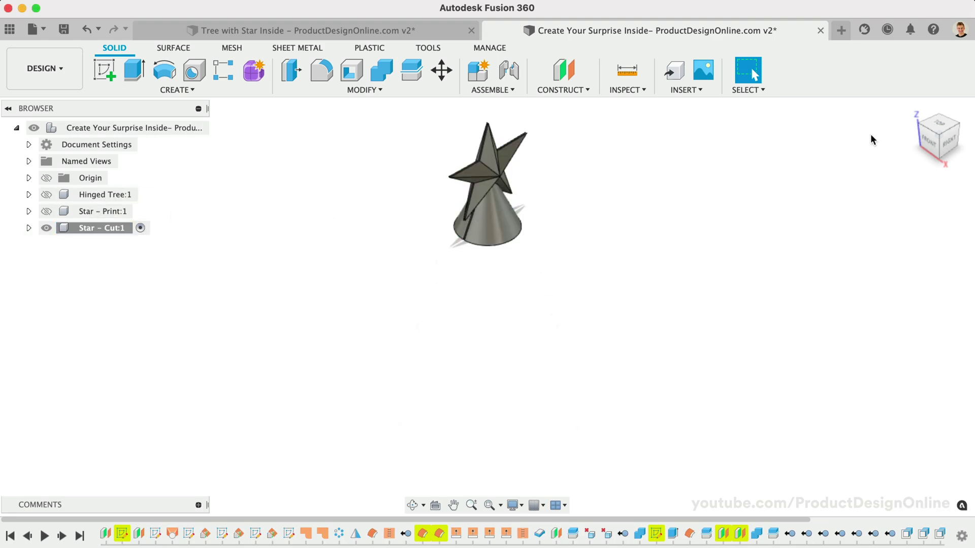
pyautogui.keyDown('shift'); pyautogui.moveTo(937, 141); pyautogui.dragTo(487, 305, button='middle'); pyautogui.keyUp('shift')
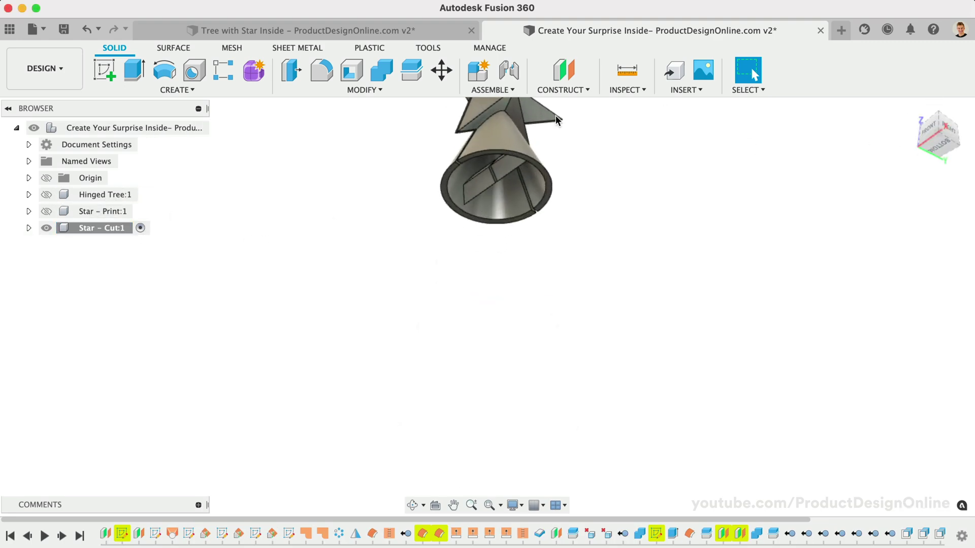
pyautogui.keyDown('shift'); pyautogui.moveTo(555, 121); pyautogui.dragTo(556, 120, button='middle'); pyautogui.keyUp('shift')
pyautogui.scroll(5, 556, 116)
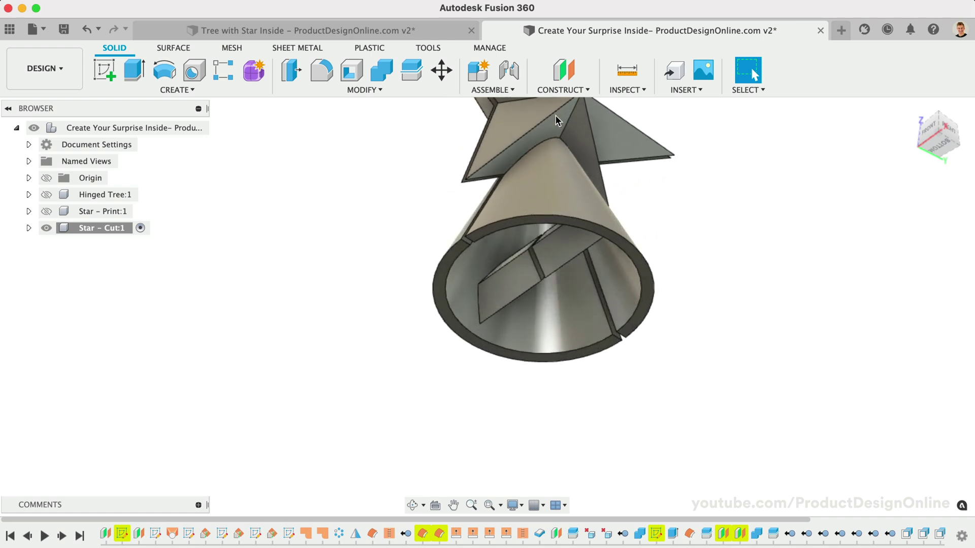
pyautogui.click(544, 329)
pyautogui.press('Delete')
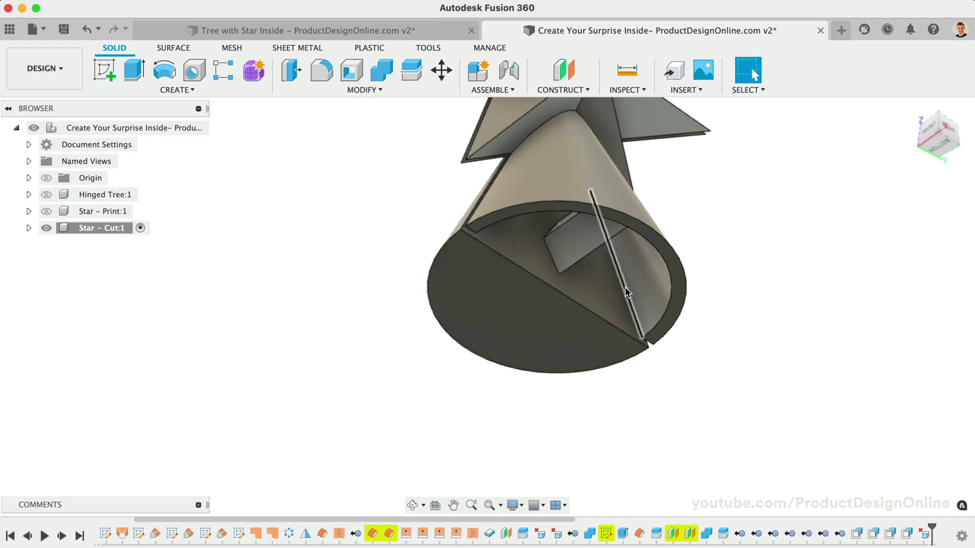
# Step: Delete the remaining inner cone face, show Hinged Tree again, and return Home
pyautogui.click(643, 274)
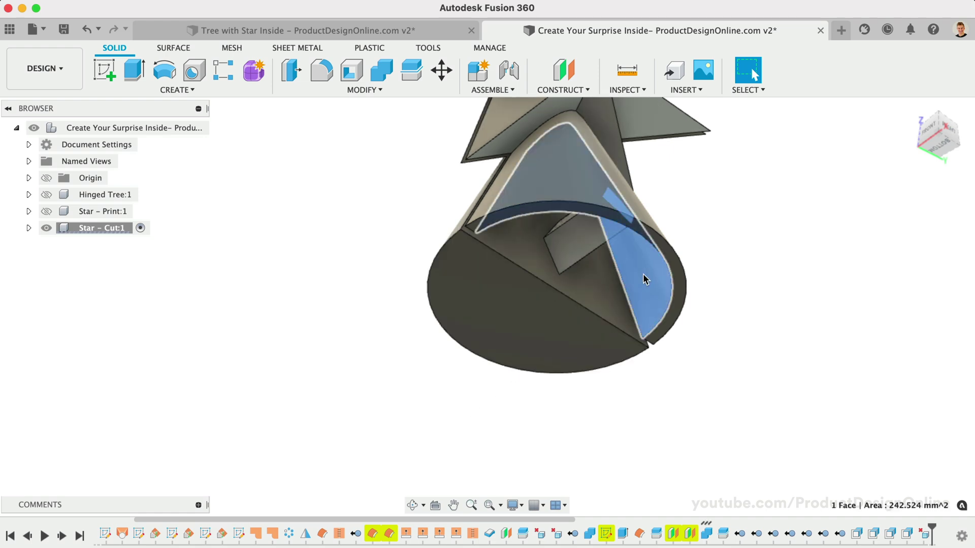
pyautogui.press('Delete')
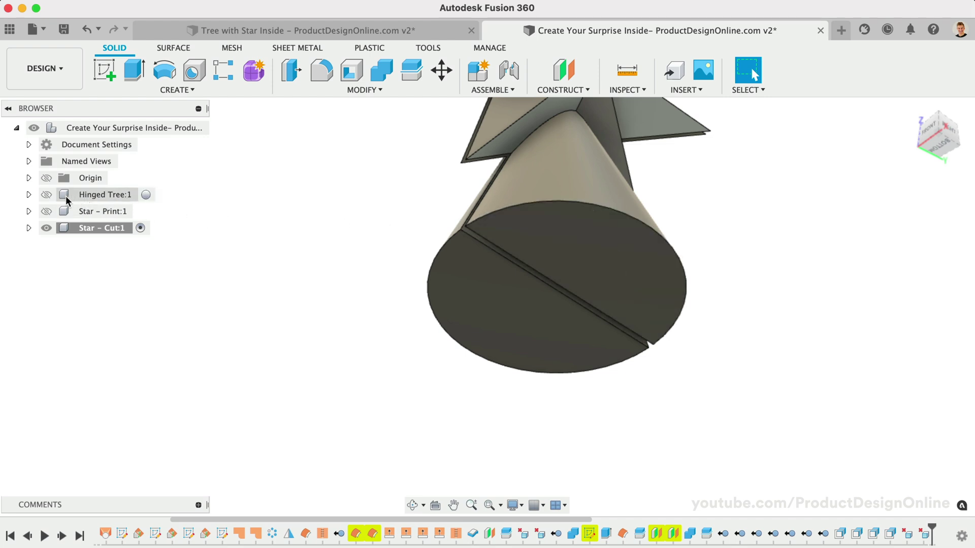
pyautogui.click(47, 195)
pyautogui.moveTo(937, 135)
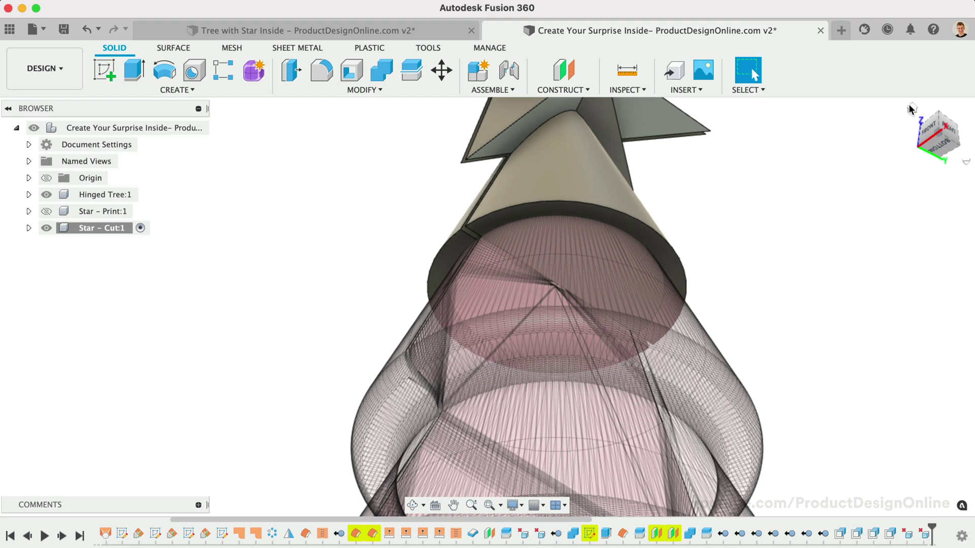
pyautogui.click(912, 109)
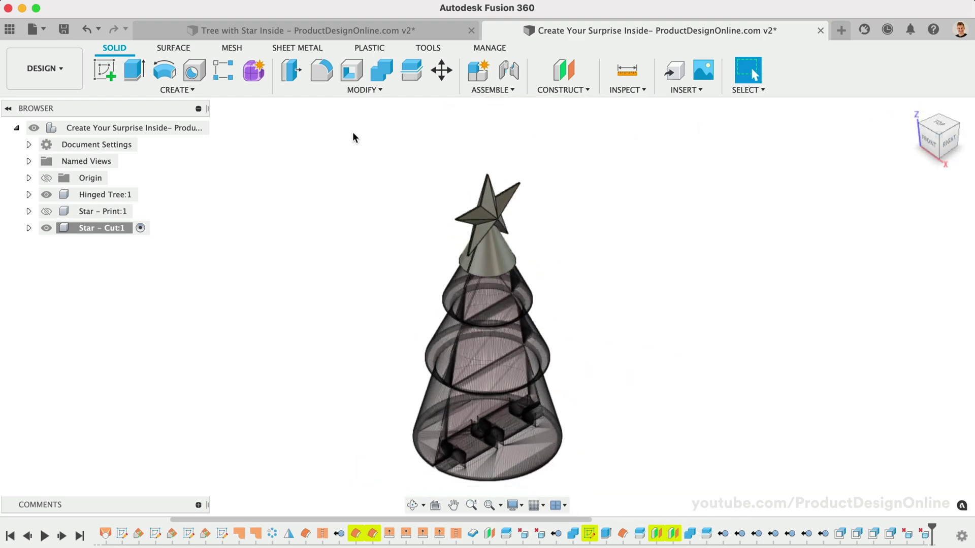
# Step: With the root active, move Star - Cut:1 by Z -63 mm and capture its position
pyautogui.click(196, 128)
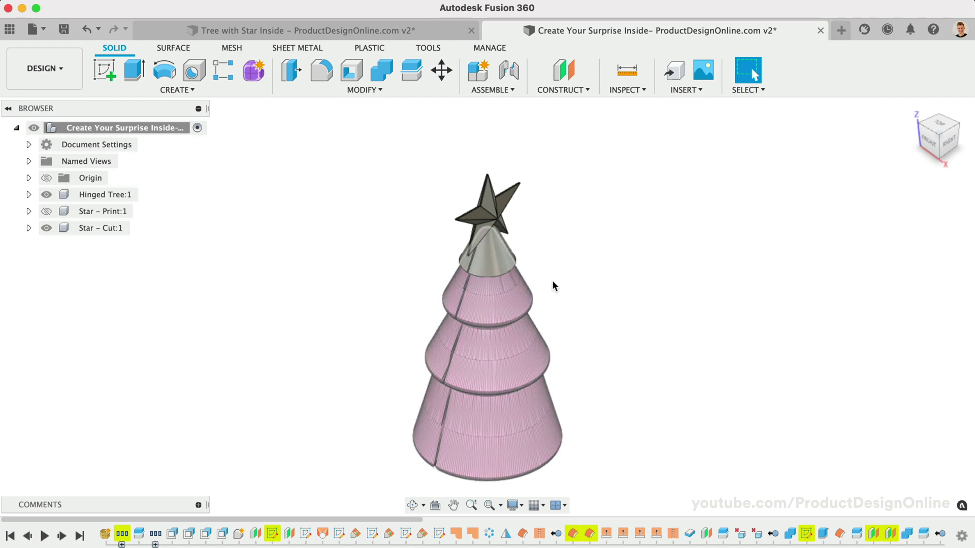
pyautogui.click(948, 142)
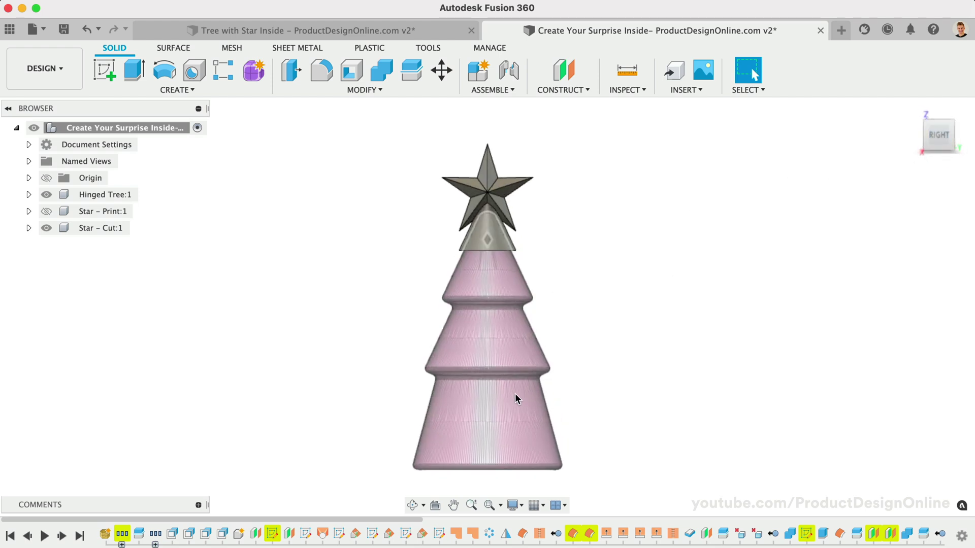
pyautogui.scroll(2, 515, 393)
pyautogui.scroll(-1, 514, 393)
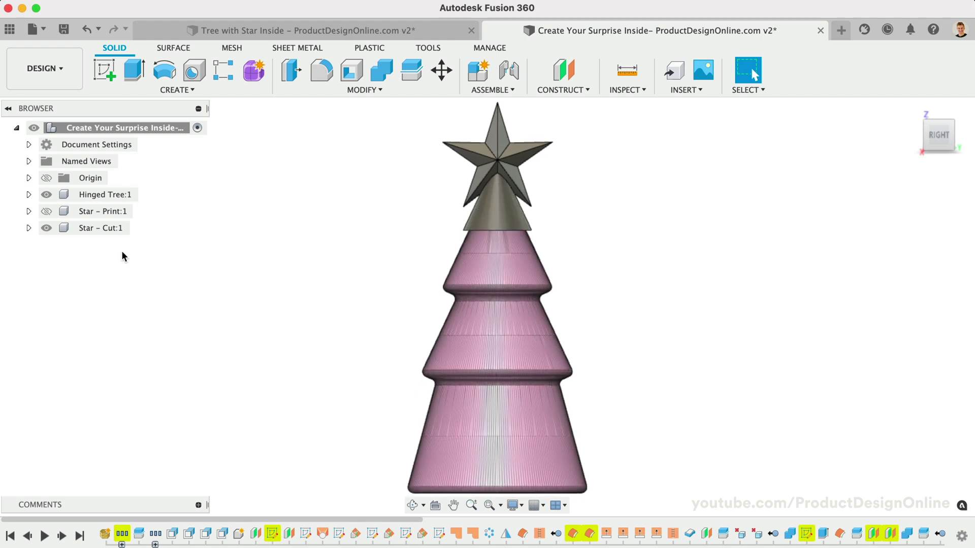
pyautogui.click(97, 228)
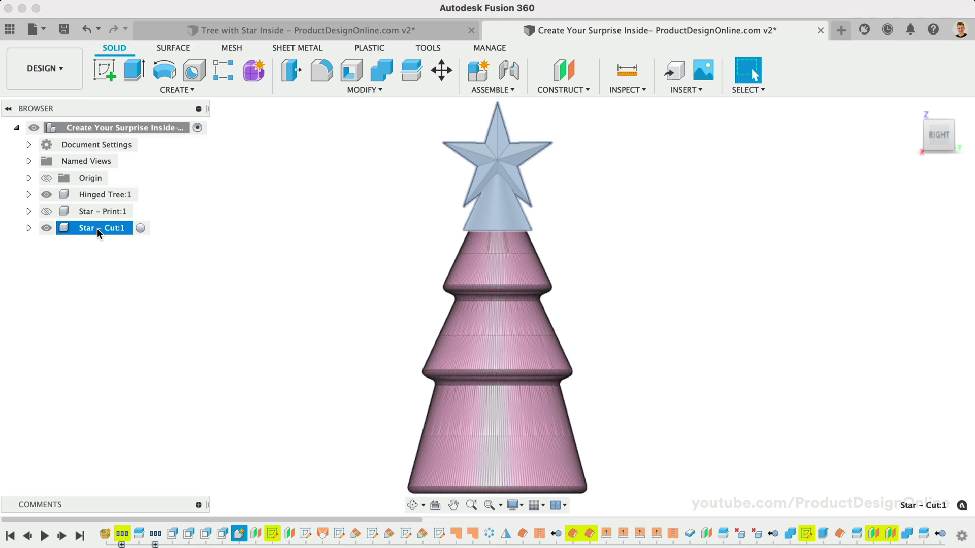
pyautogui.press('m')
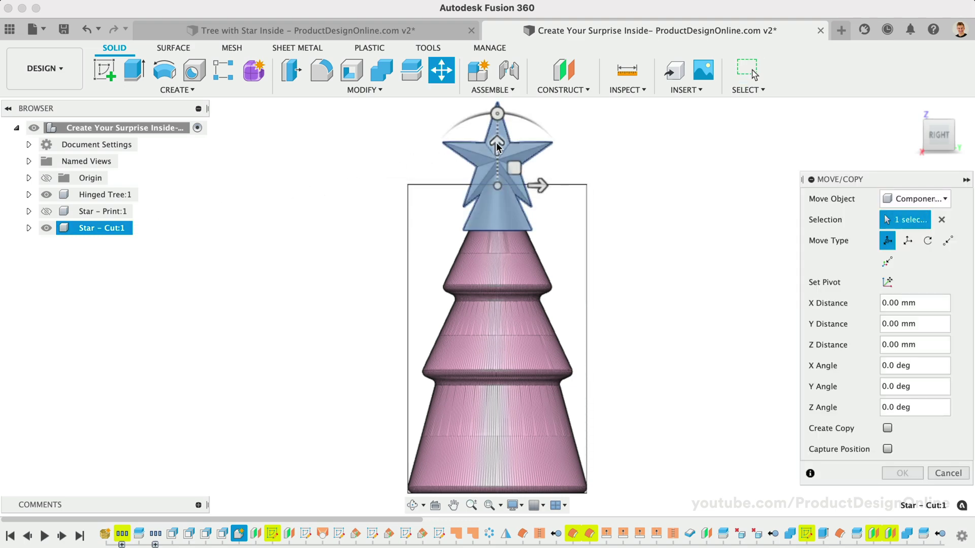
pyautogui.moveTo(497, 146); pyautogui.dragTo(497, 355)
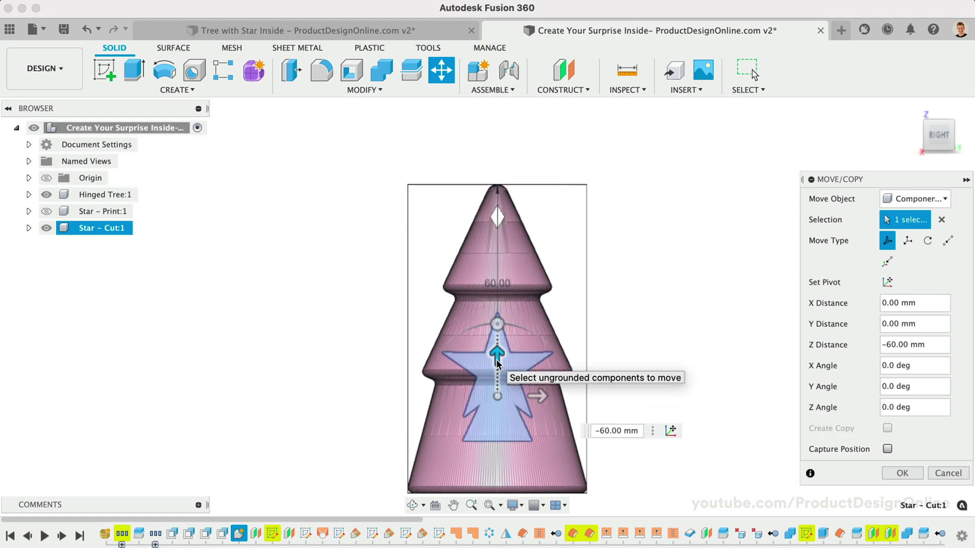
pyautogui.doubleClick(608, 430)
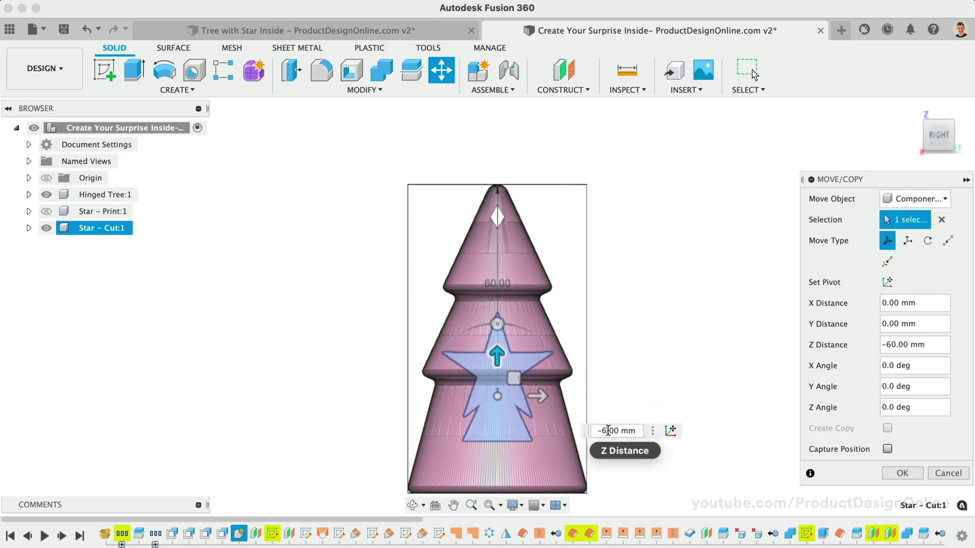
pyautogui.write('63')
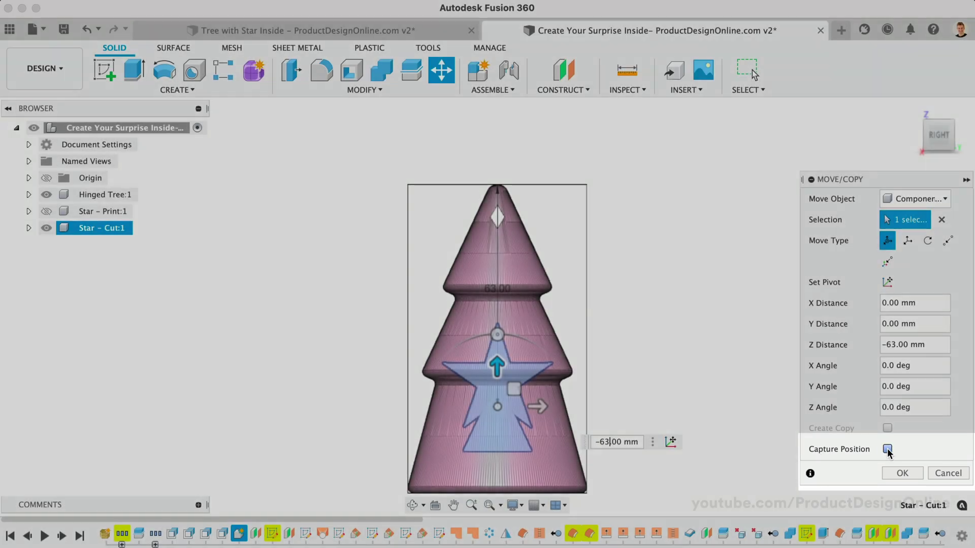
pyautogui.click(886, 449)
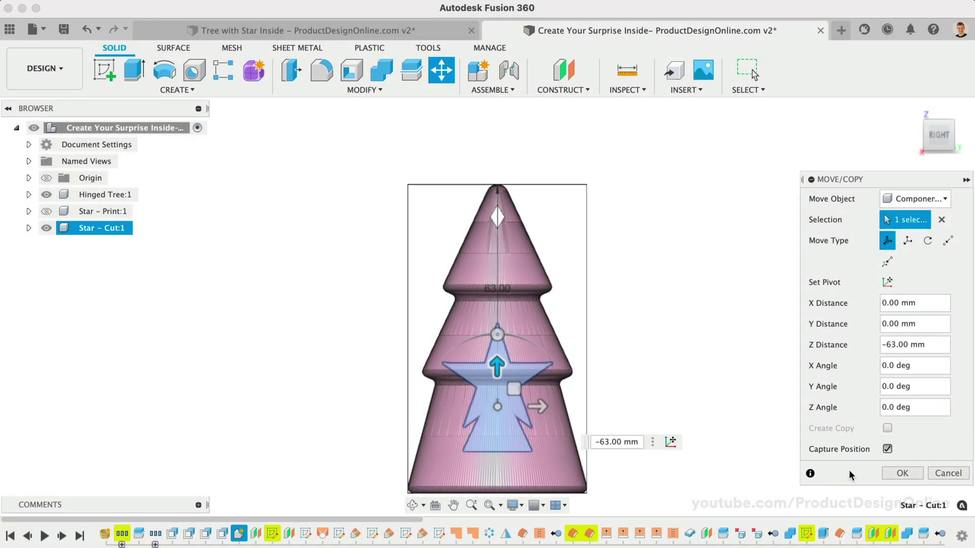
# Step: Apply the -63 mm star move, roll the timeline marker back, and return to Home view
pyautogui.click(893, 473)
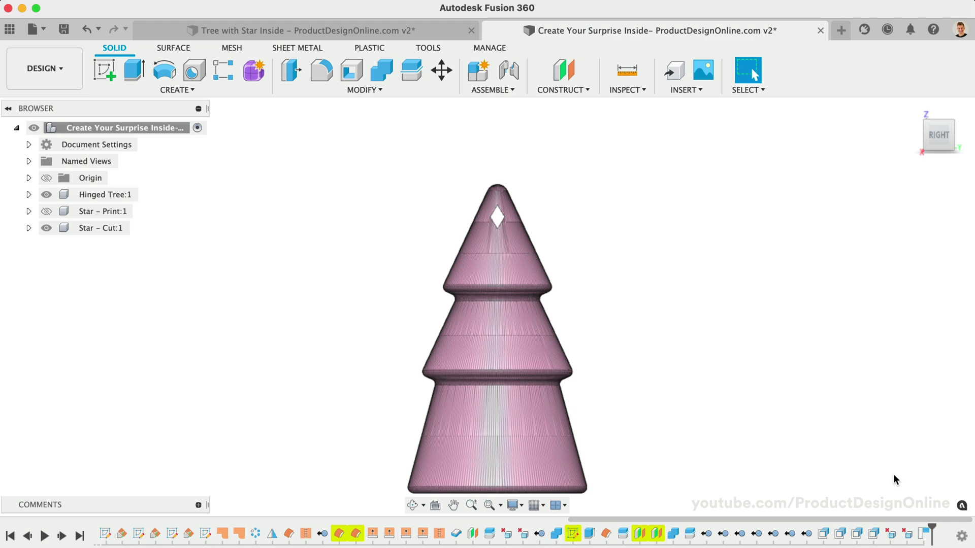
pyautogui.moveTo(931, 528)
pyautogui.mouseDown()
pyautogui.moveTo(915, 531)
pyautogui.moveTo(931, 531)
pyautogui.mouseUp()
pyautogui.click(911, 109)
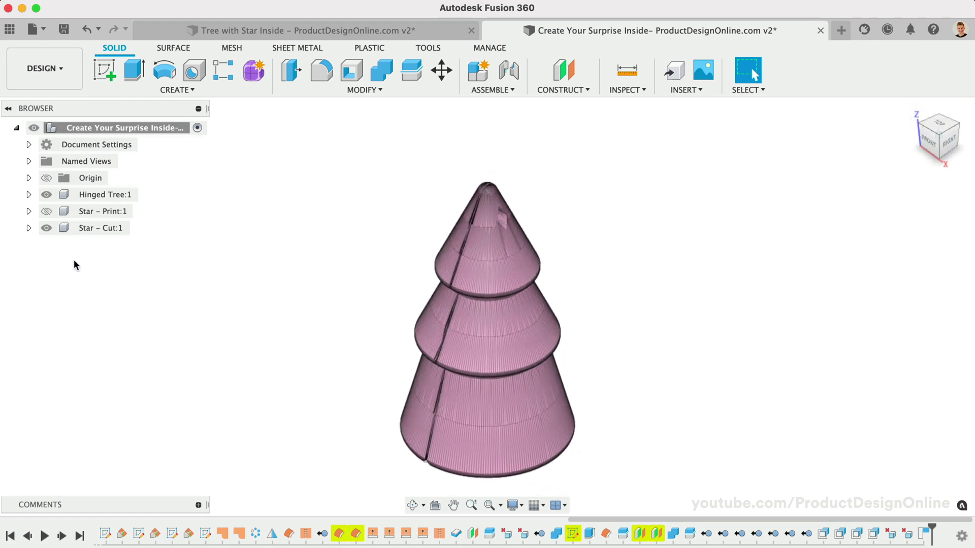
# Step: Expand the Bodies folders of Star - Cut and Hinged Tree, and select Star Right
pyautogui.click(28, 227)
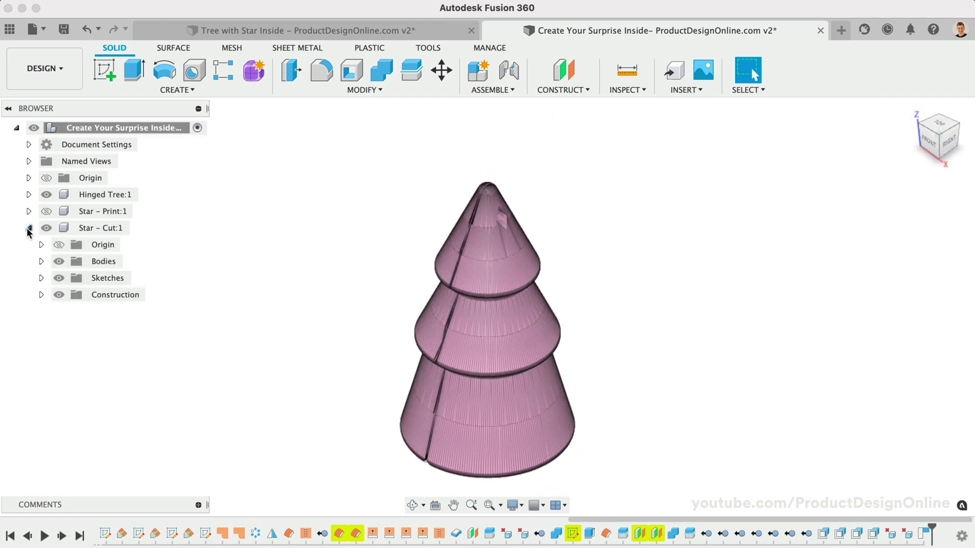
pyautogui.click(40, 261)
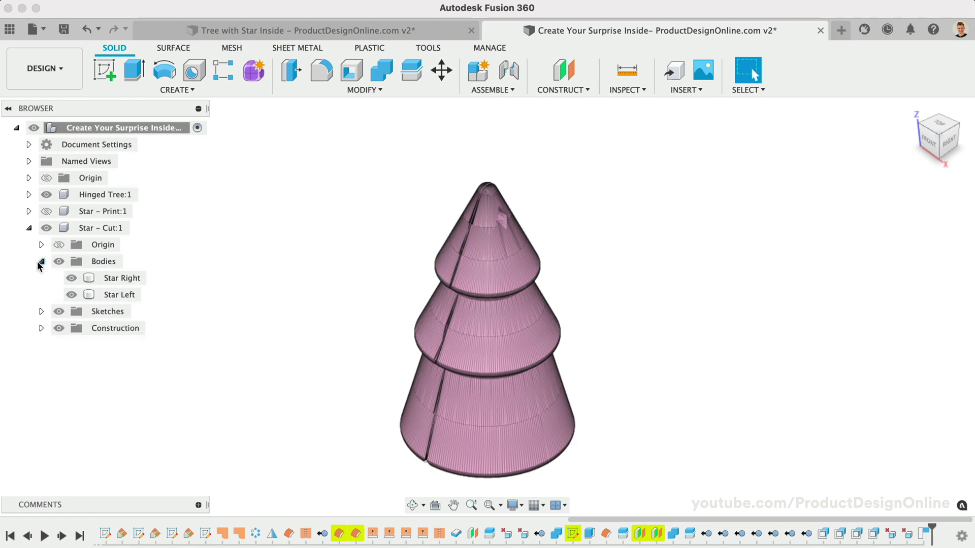
pyautogui.click(28, 194)
pyautogui.click(40, 227)
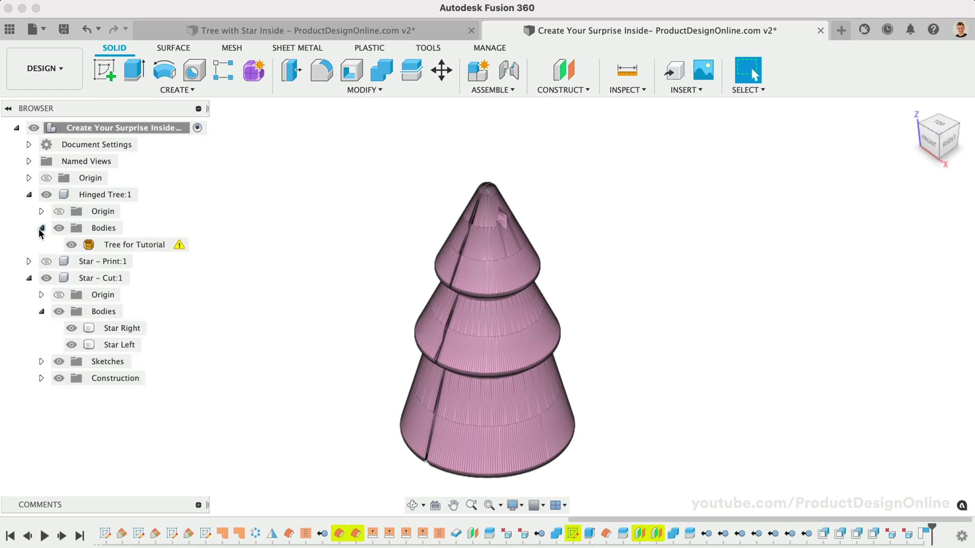
pyautogui.click(115, 331)
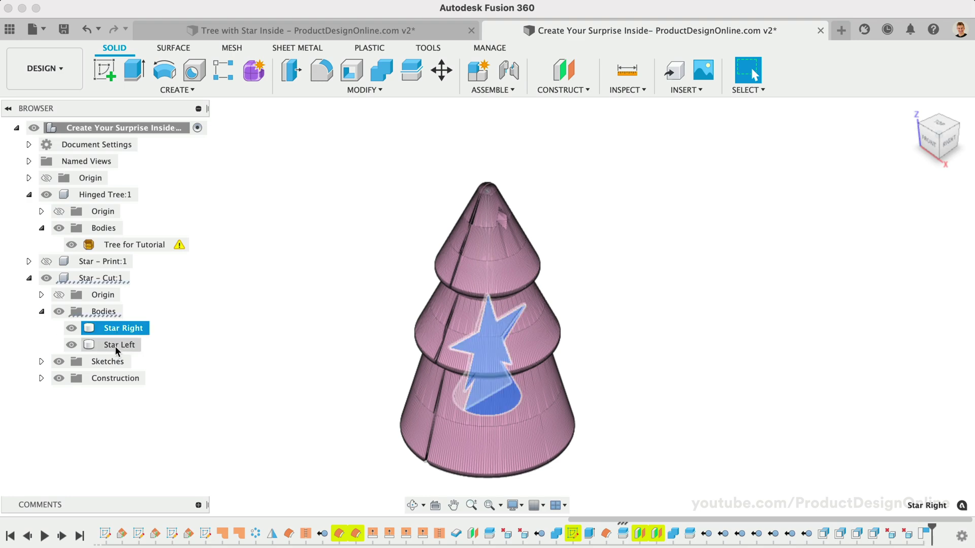
pyautogui.click(115, 346)
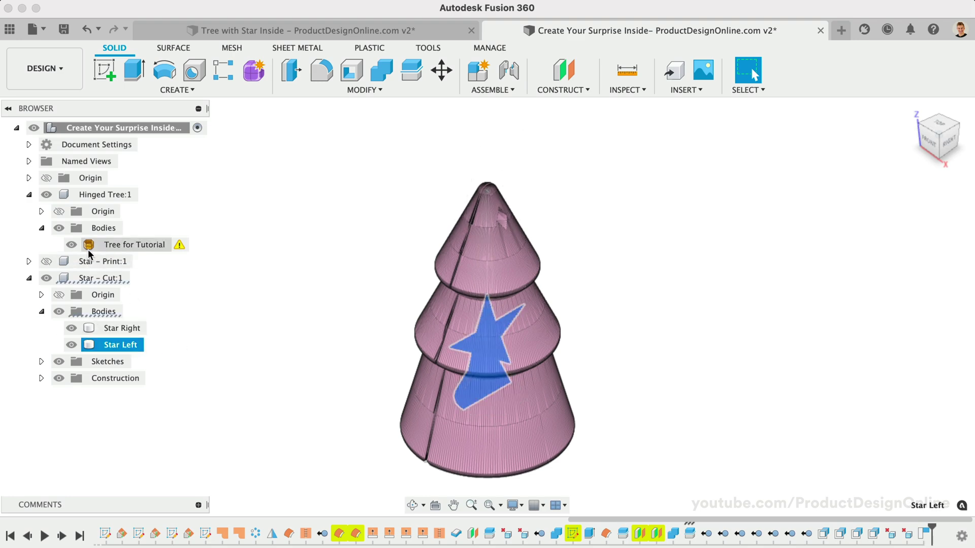
pyautogui.click(233, 328)
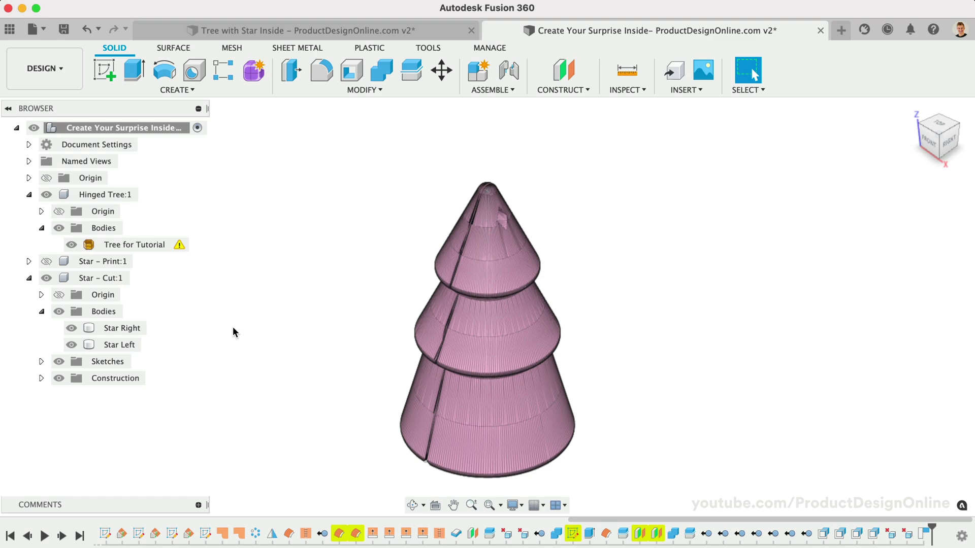
# Step: Tessellate the Star Right and Star Left bodies into meshes with High refinement
pyautogui.click(232, 48)
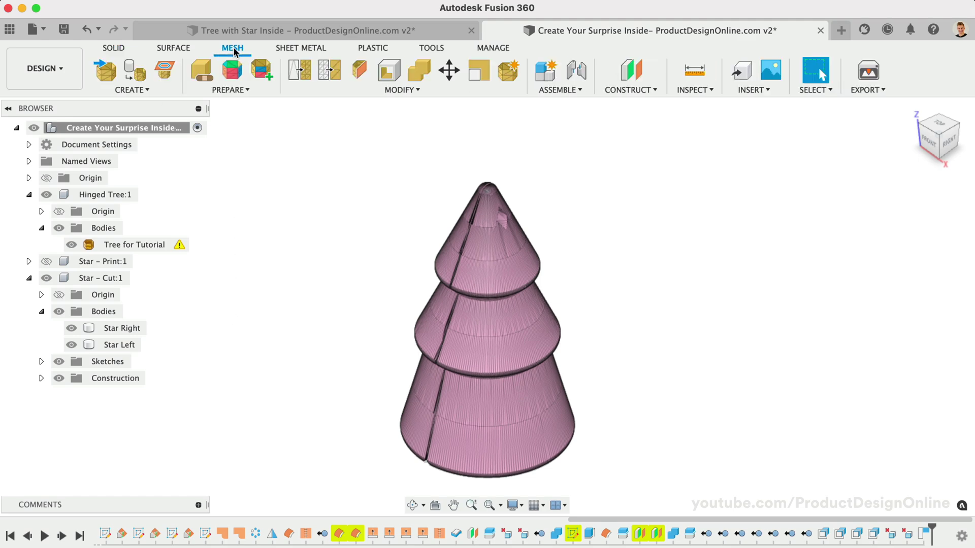
pyautogui.click(144, 71)
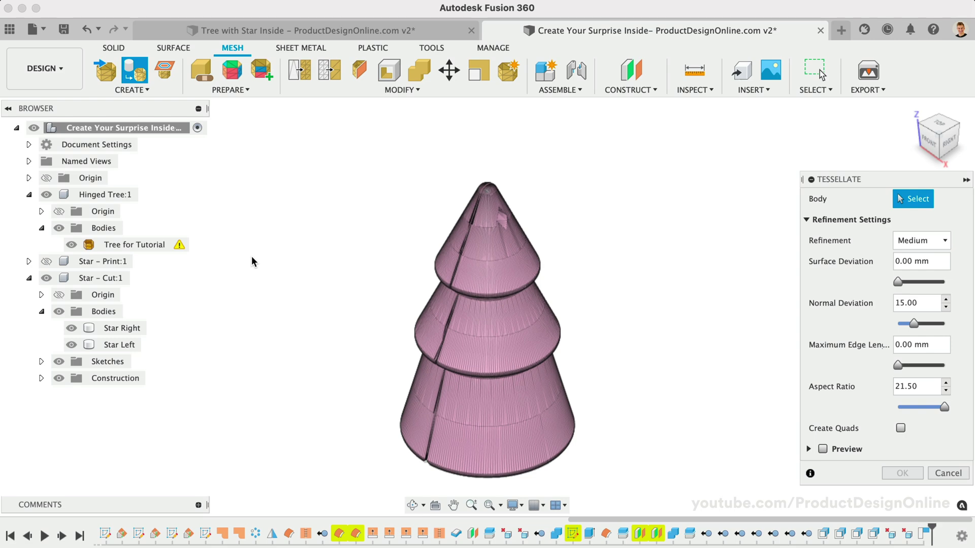
pyautogui.click(127, 328)
pyautogui.click(124, 345)
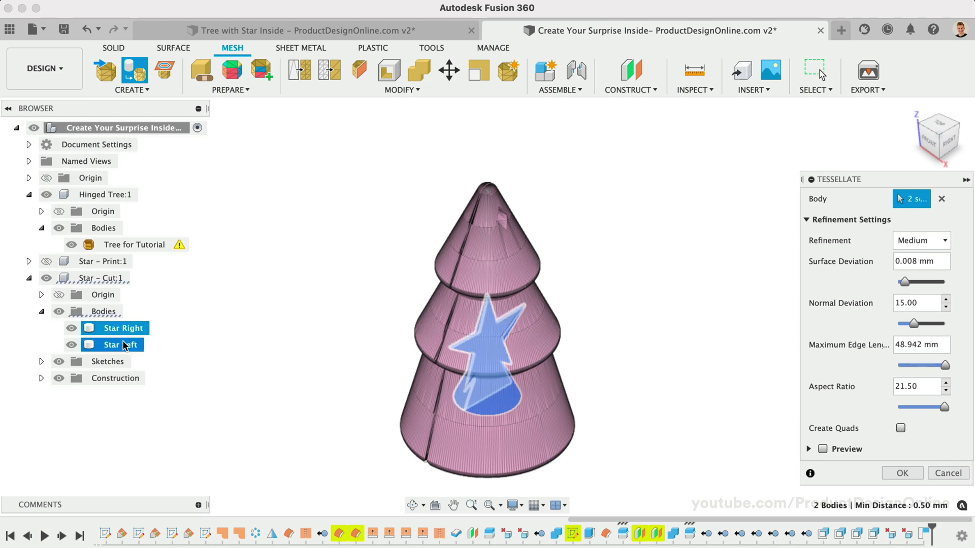
pyautogui.click(911, 242)
pyautogui.click(909, 257)
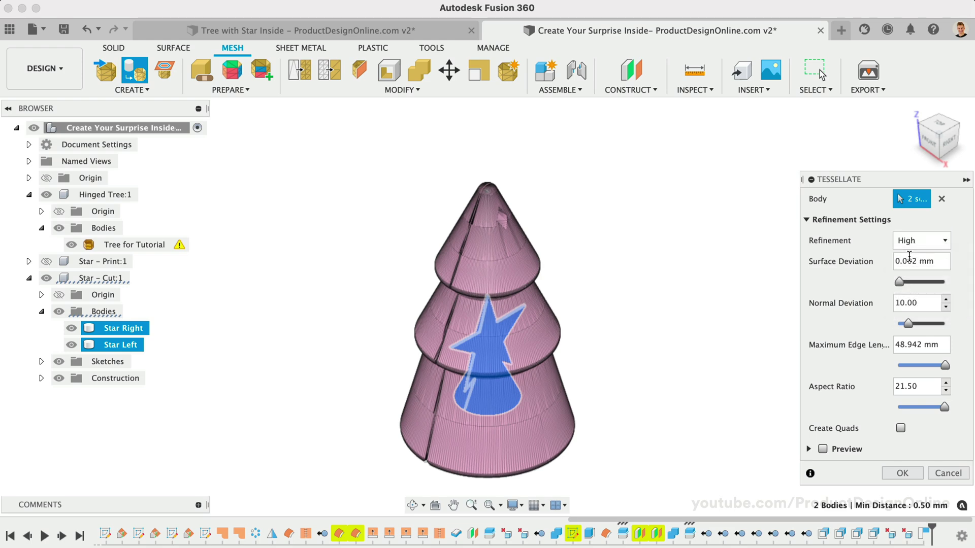
pyautogui.click(900, 474)
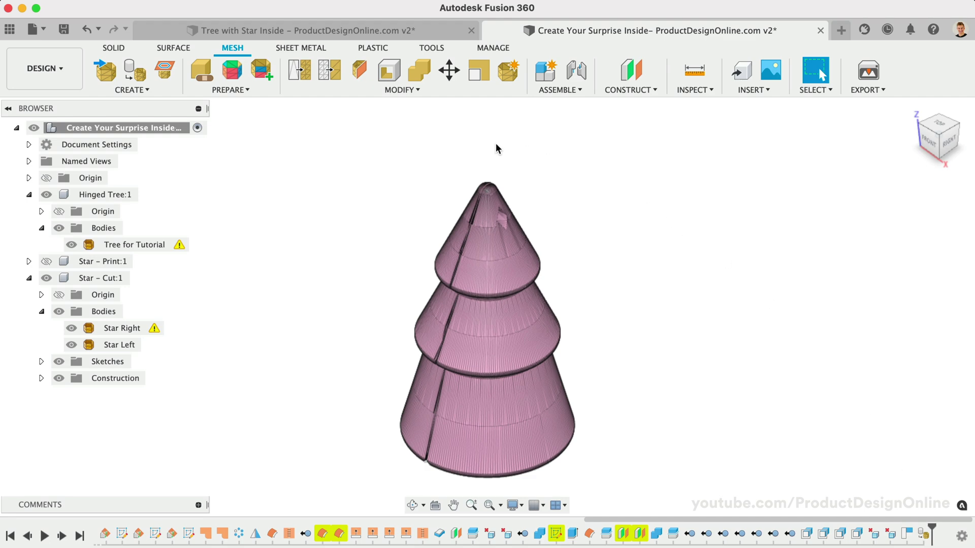
# Step: Separate the Tree for Tutorial mesh into mesh shells
pyautogui.click(481, 406)
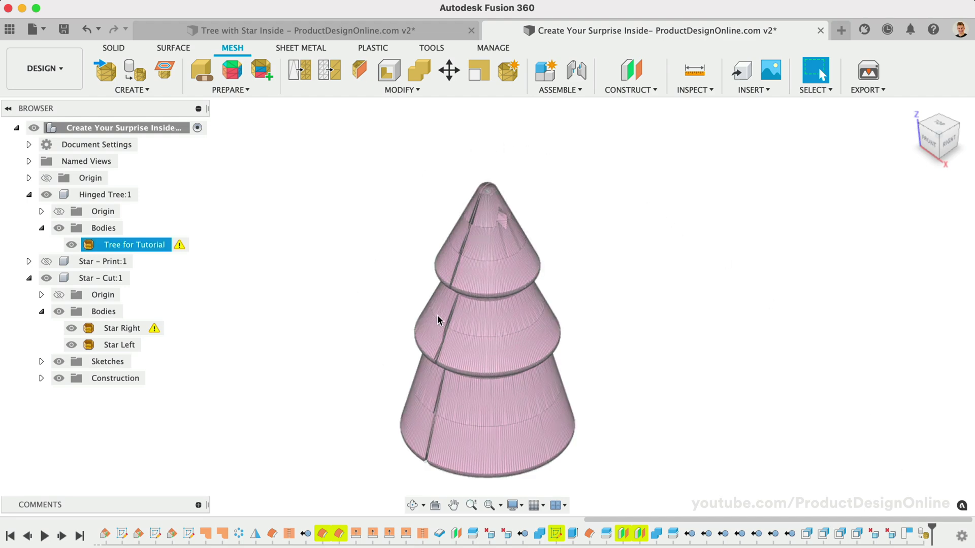
pyautogui.click(294, 246)
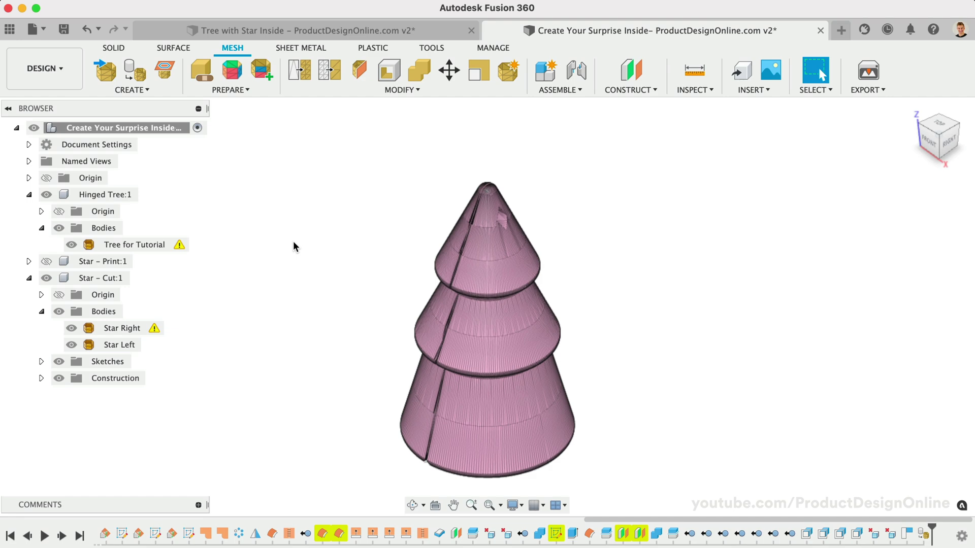
pyautogui.click(355, 92)
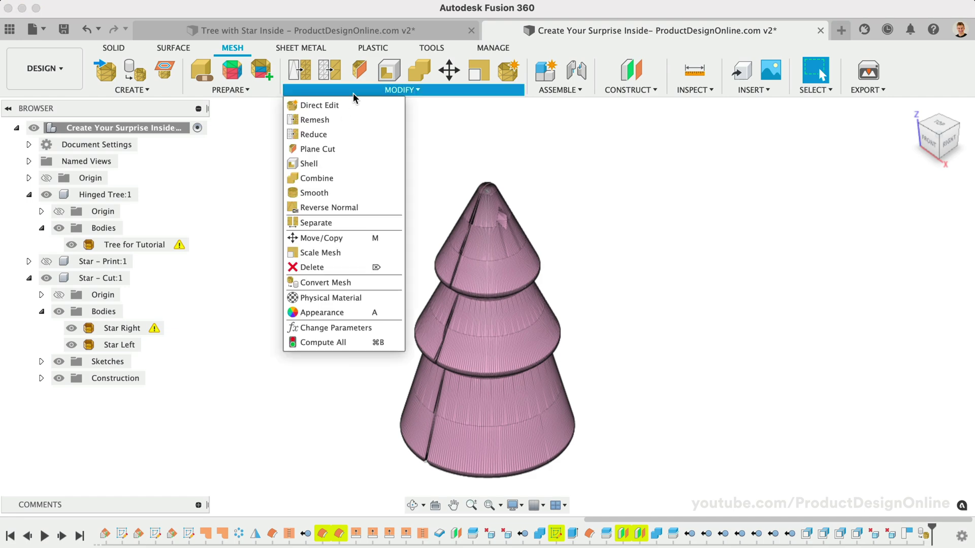
pyautogui.click(353, 222)
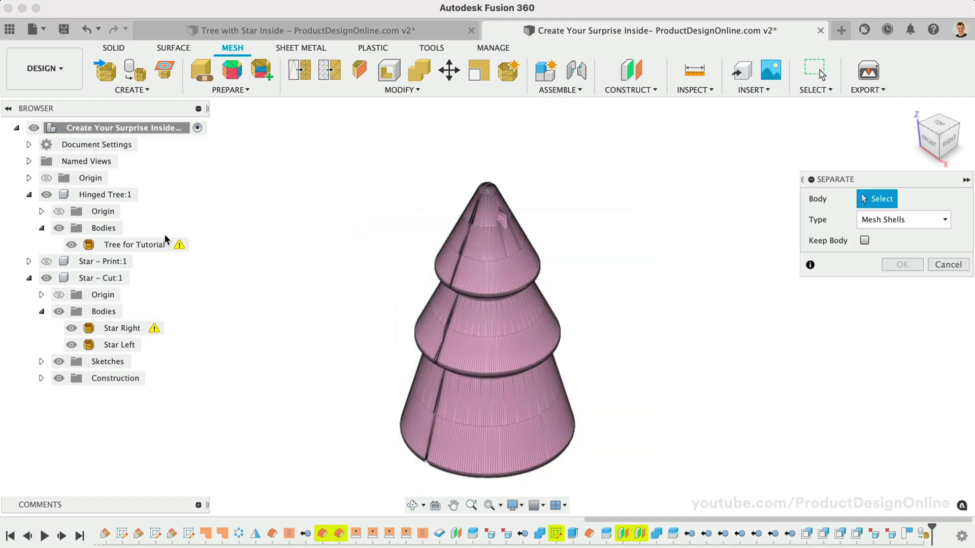
pyautogui.click(151, 247)
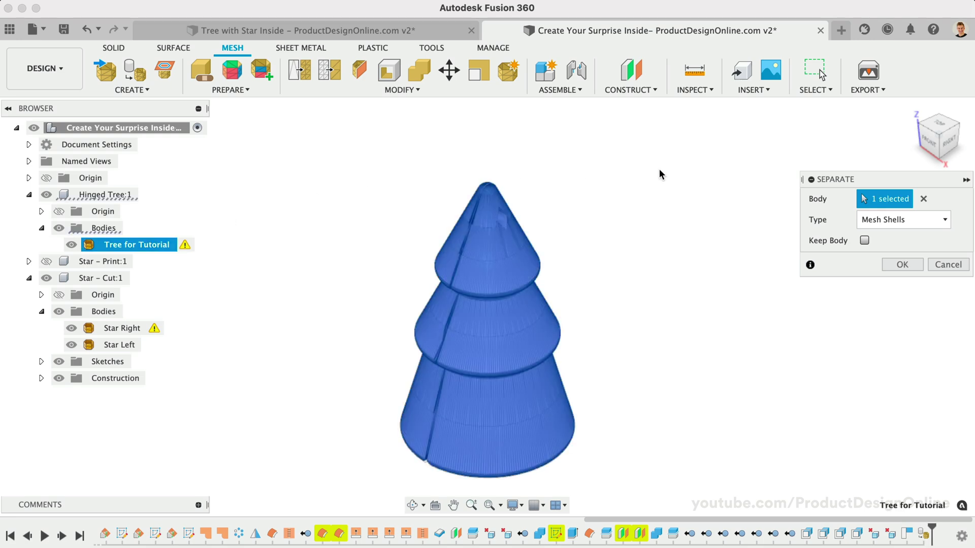
pyautogui.click(901, 265)
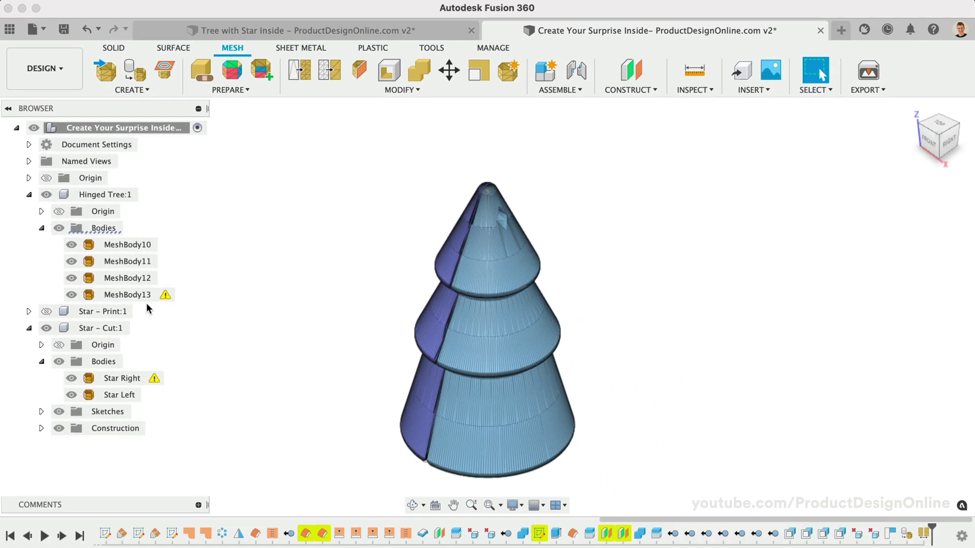
# Step: Repair the MeshBody13 and Star Right meshes from their warning icons
pyautogui.click(167, 301)
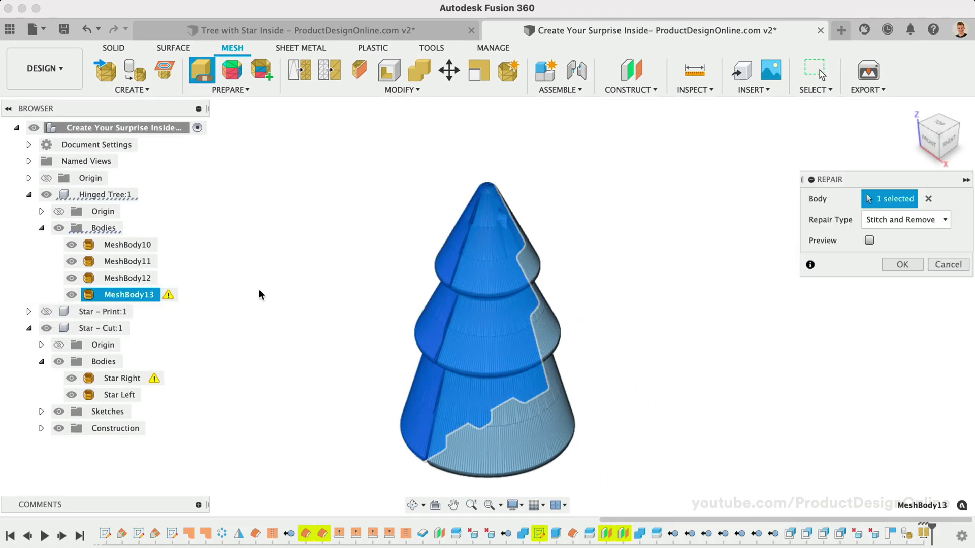
pyautogui.click(908, 267)
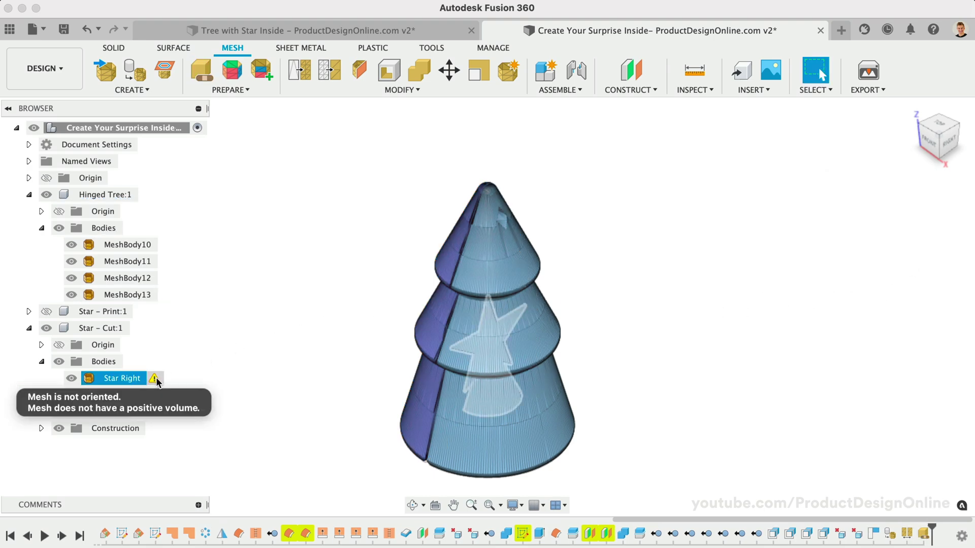
pyautogui.click(155, 379)
pyautogui.click(901, 265)
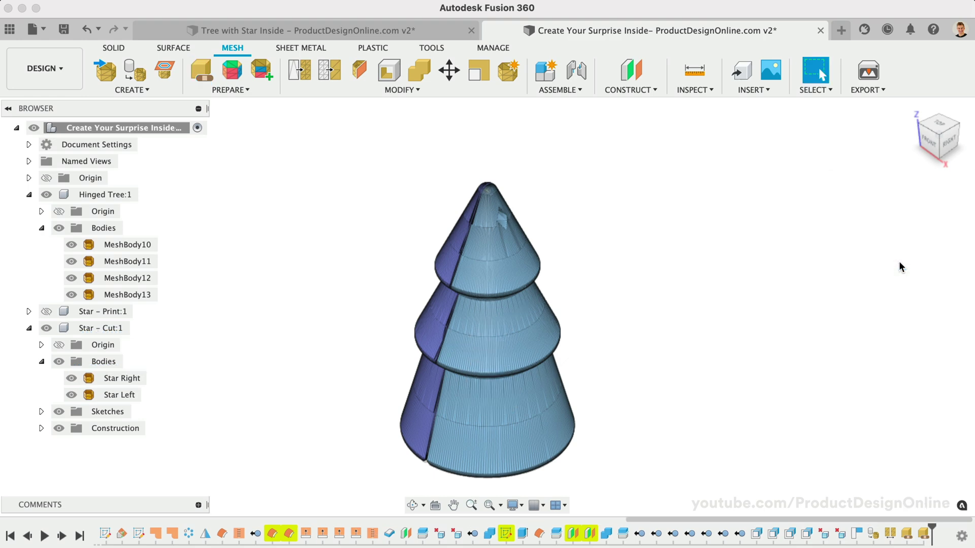
# Step: Rename MeshBody10–13 to Hinge, Hinge 2, Tree Right and Tree Left
pyautogui.doubleClick(107, 245)
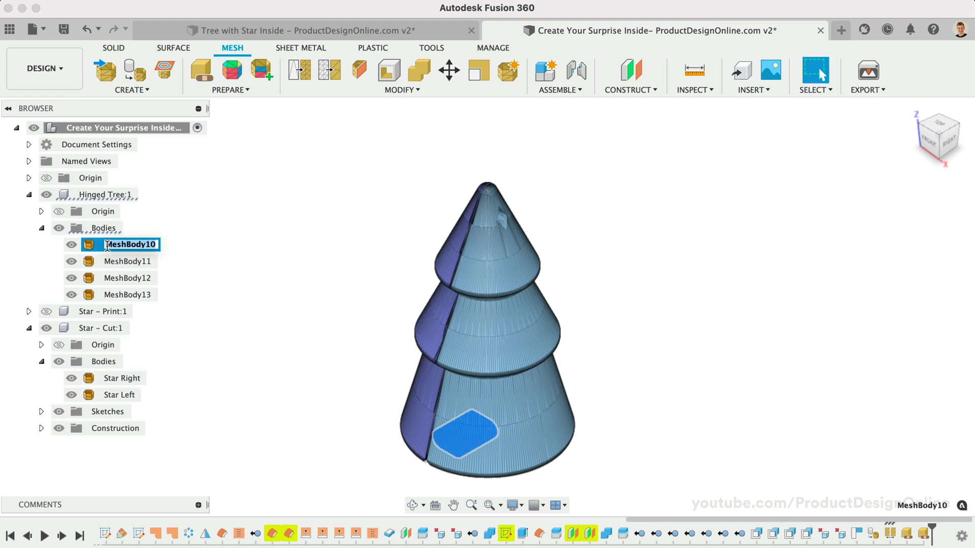
pyautogui.write('T')
pyautogui.press('Return')
pyautogui.doubleClick(128, 261)
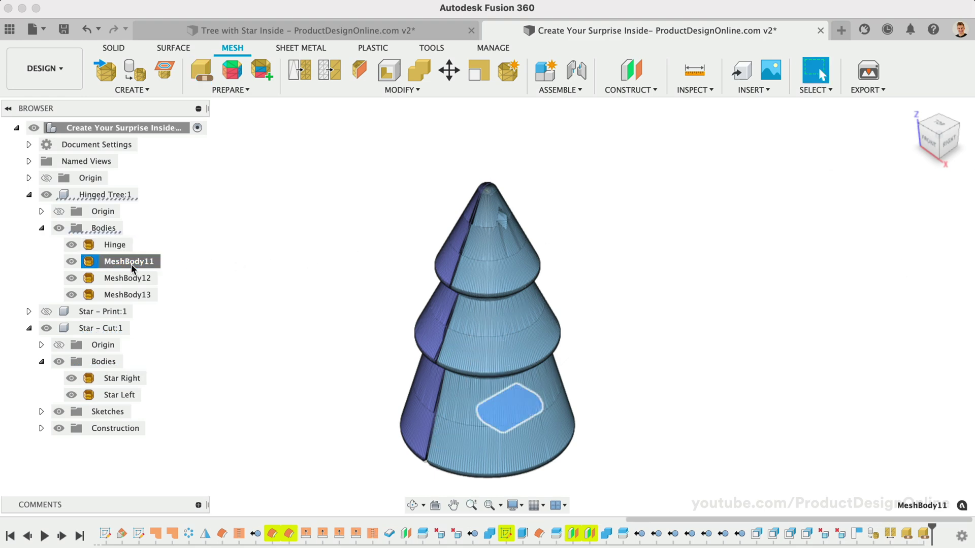
pyautogui.write('Hinge')
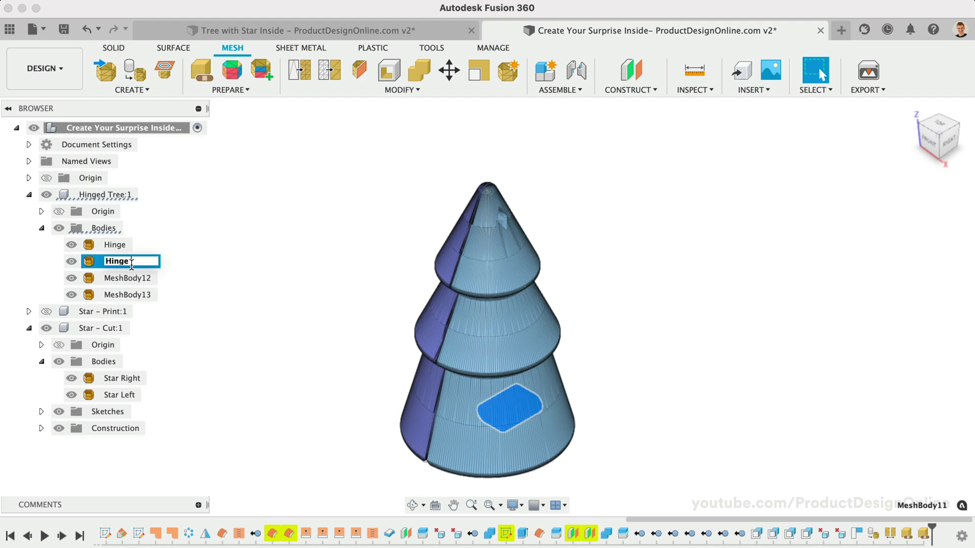
pyautogui.write(' 2')
pyautogui.press('Return')
pyautogui.doubleClick(130, 278)
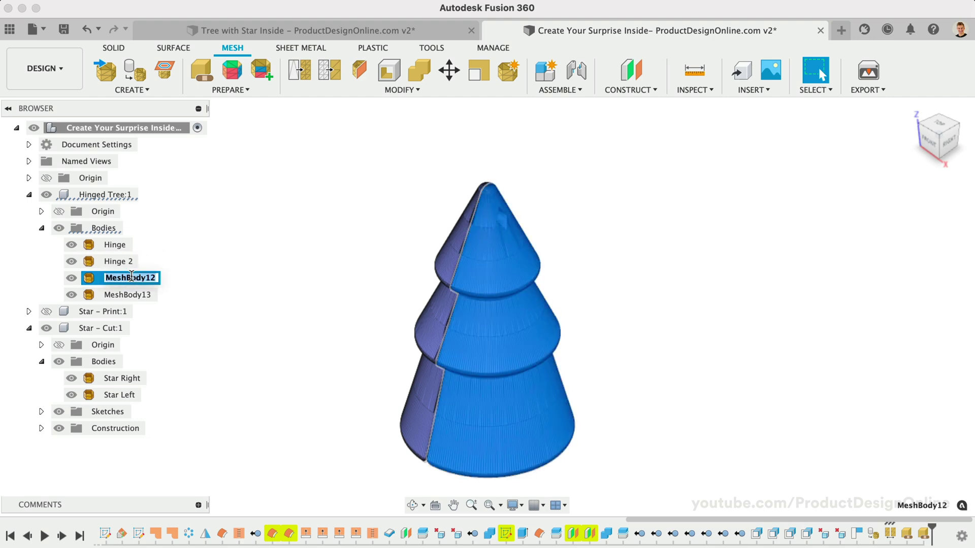
pyautogui.write('Tree Right')
pyautogui.press('Return')
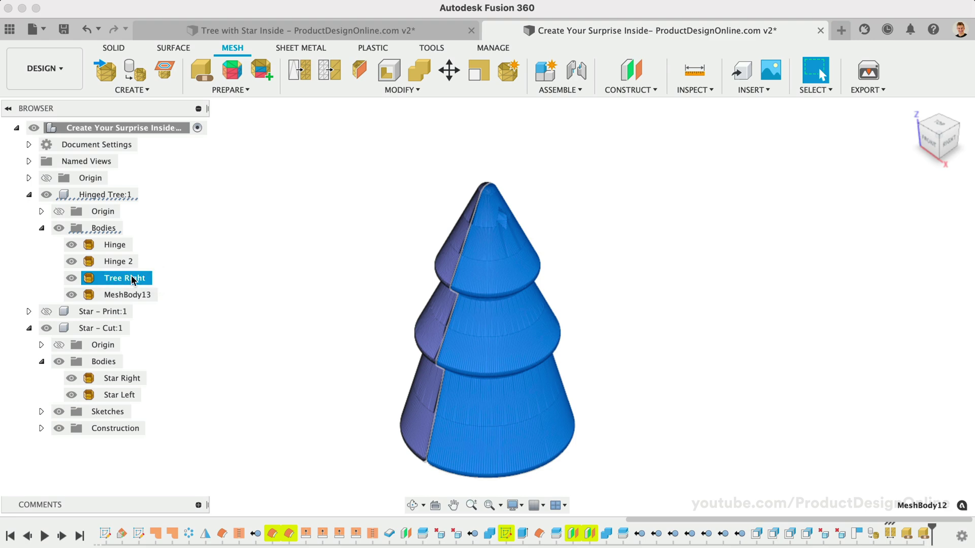
pyautogui.doubleClick(130, 295)
pyautogui.write('Tree Left')
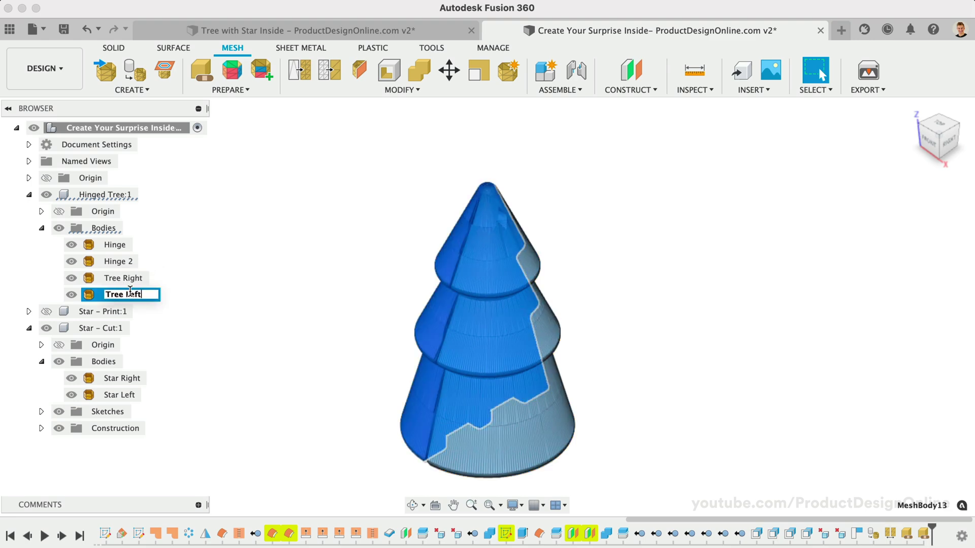
pyautogui.press('Return')
pyautogui.click(248, 285)
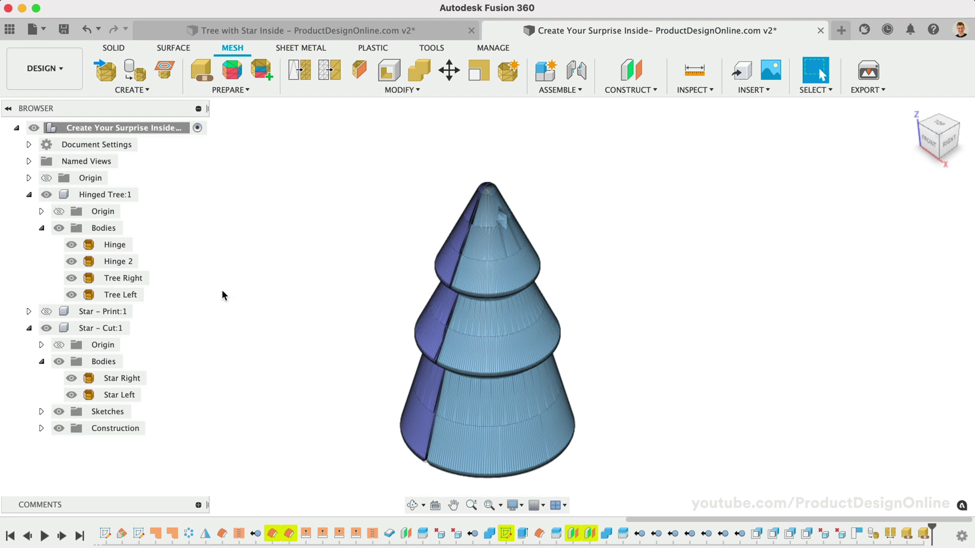
# Step: Hide the Tree Right and Star Right bodies to expose the star inside
pyautogui.click(75, 281)
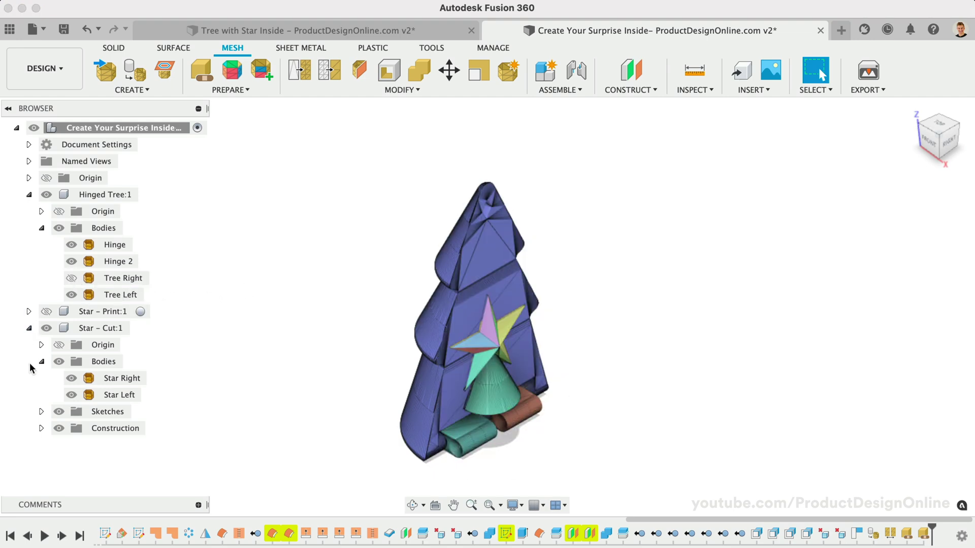
pyautogui.click(71, 379)
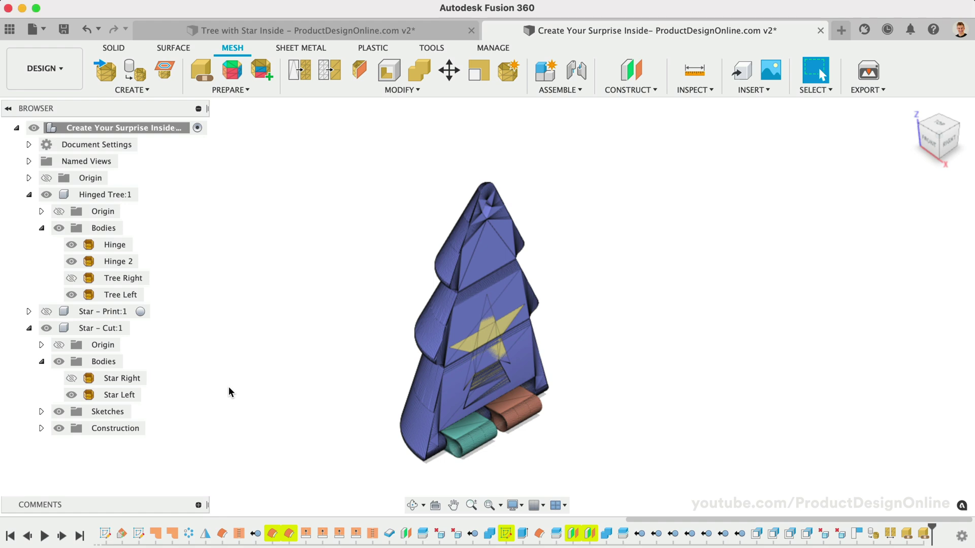
pyautogui.write('s')
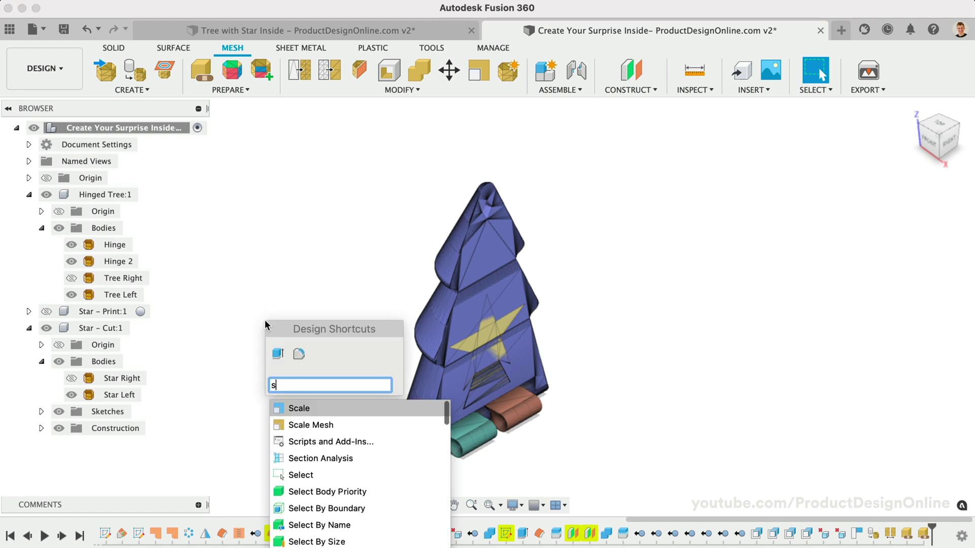
pyautogui.write('scale')
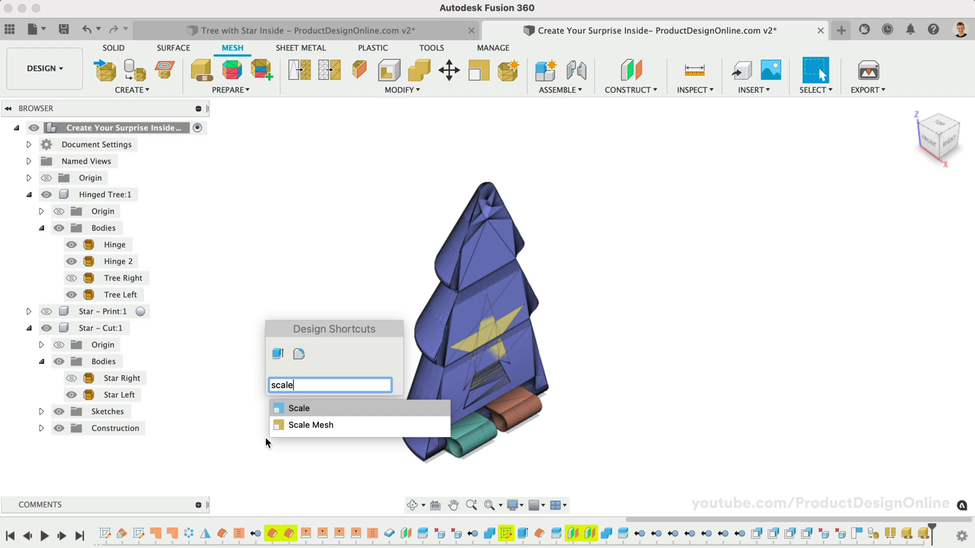
# Step: Start Scale Mesh on Star Left, using the star centre as the reference point
pyautogui.click(282, 431)
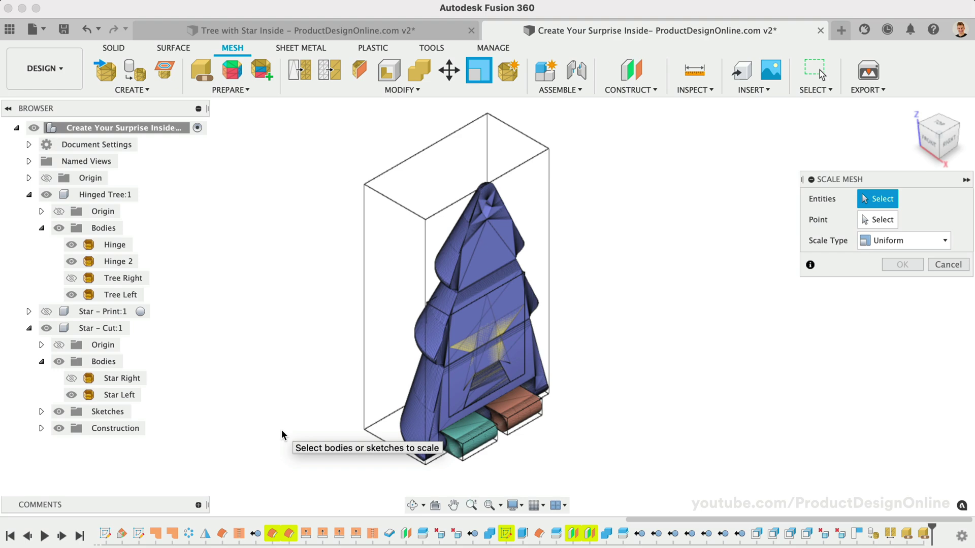
pyautogui.click(115, 396)
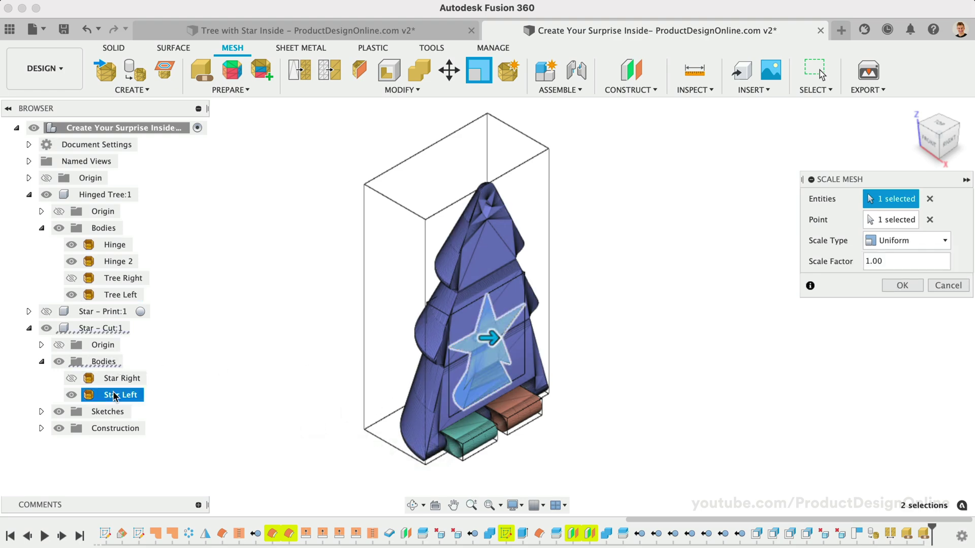
pyautogui.click(950, 143)
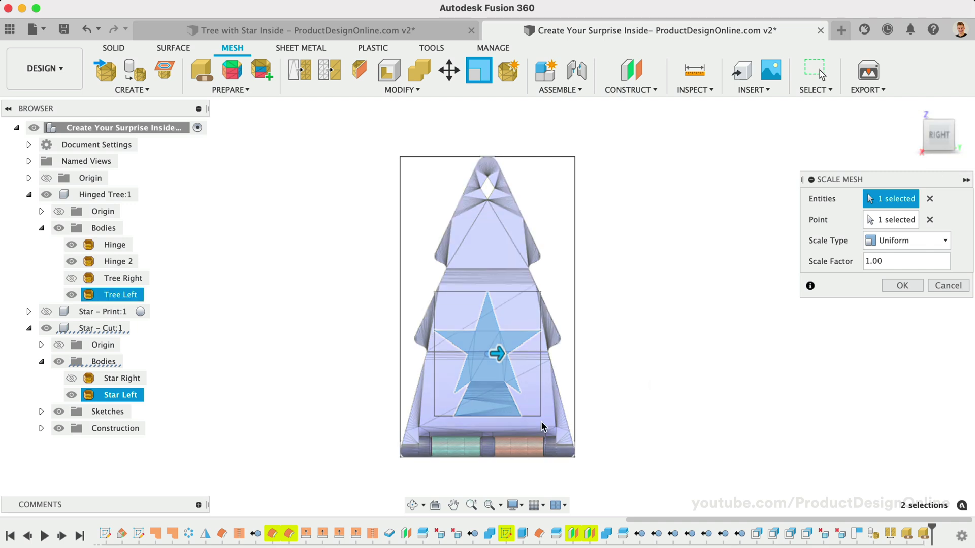
pyautogui.click(929, 219)
pyautogui.scroll(2, 718, 434)
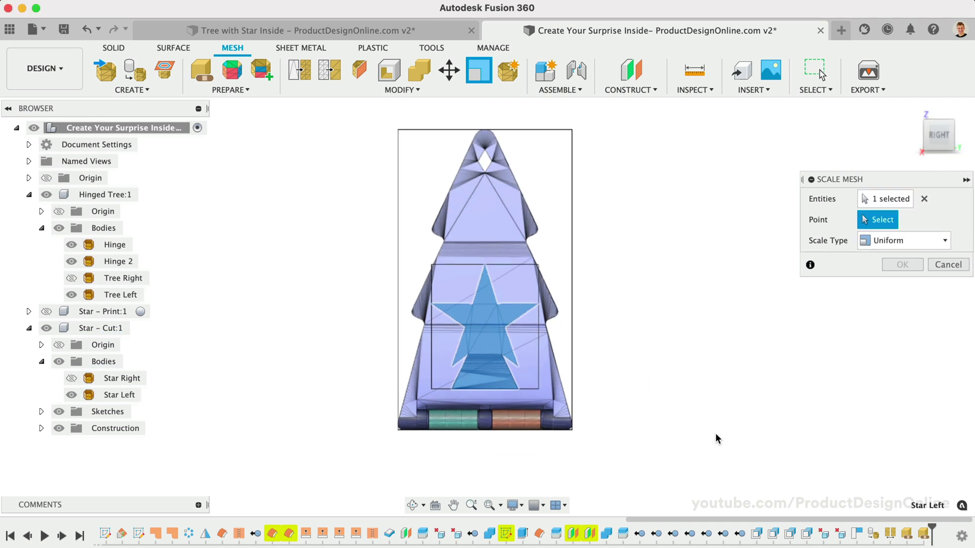
pyautogui.scroll(1, 608, 396)
pyautogui.scroll(1, 608, 396)
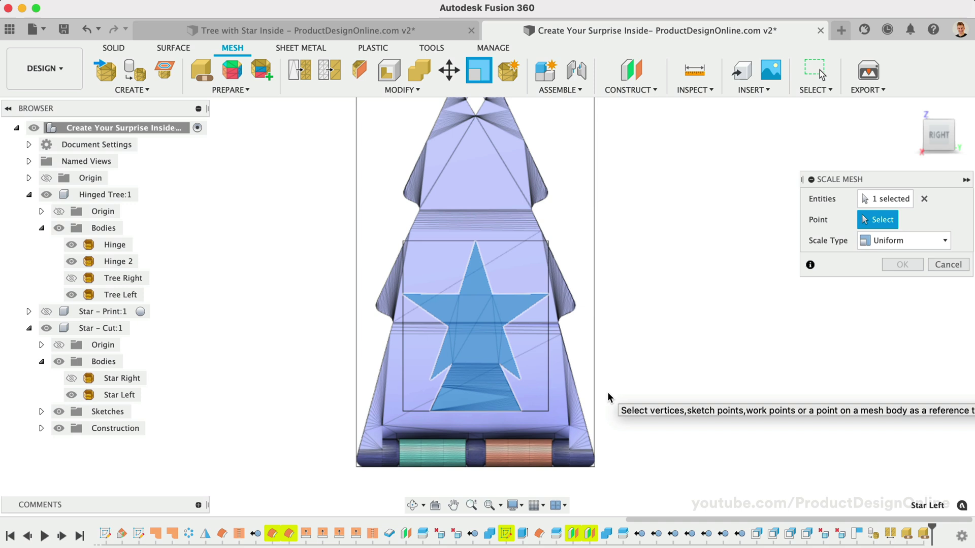
pyautogui.scroll(1, 608, 397)
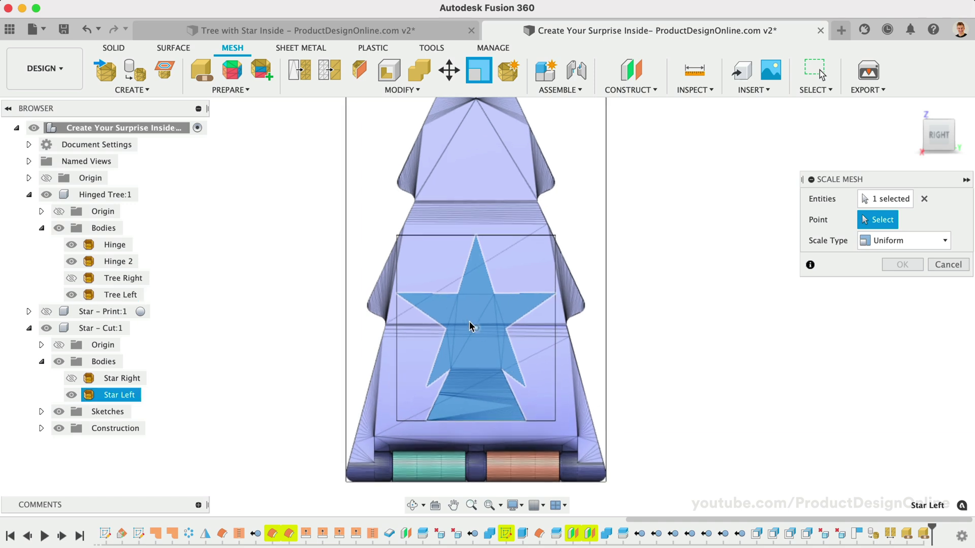
pyautogui.click(476, 333)
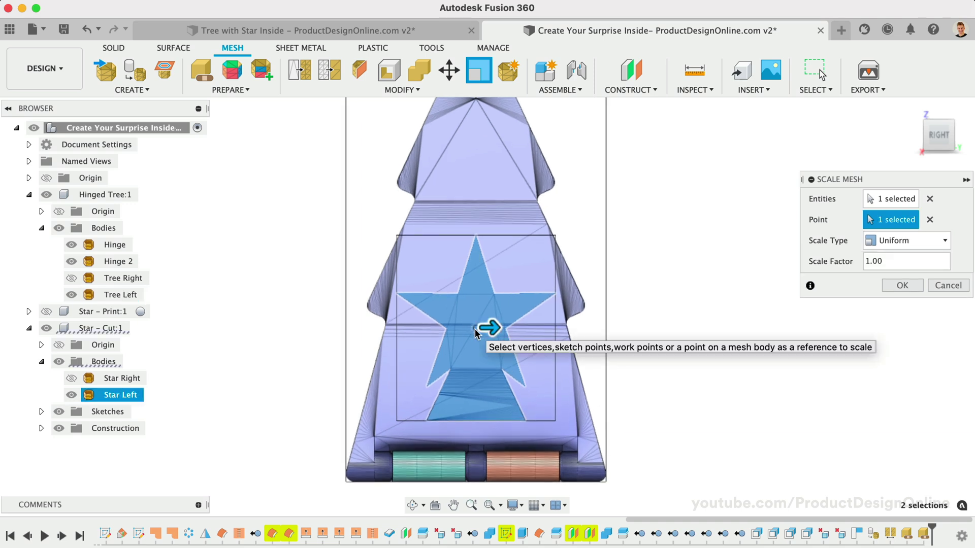
# Step: Enter a uniform scale factor of 1.1, check the enlarged star, and confirm
pyautogui.moveTo(895, 184); pyautogui.dragTo(735, 204)
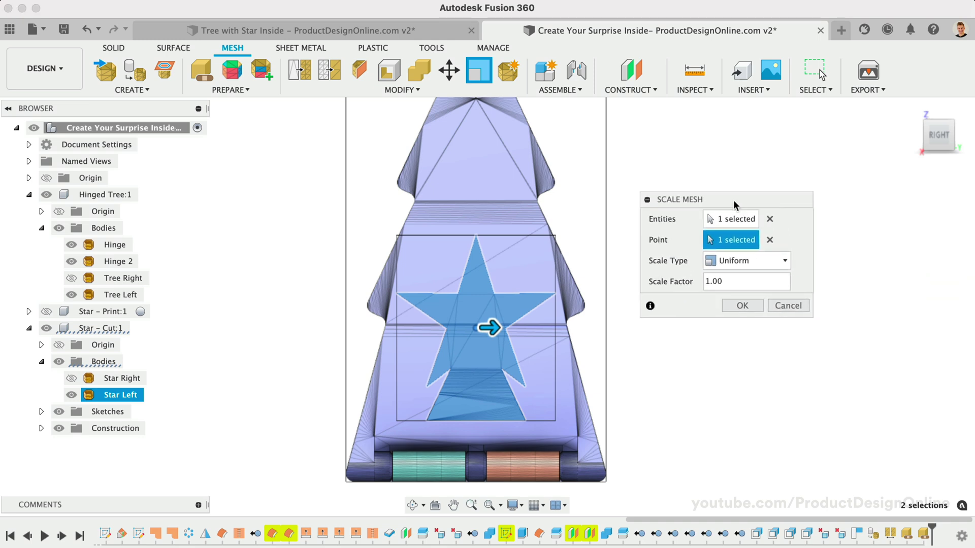
pyautogui.click(733, 281)
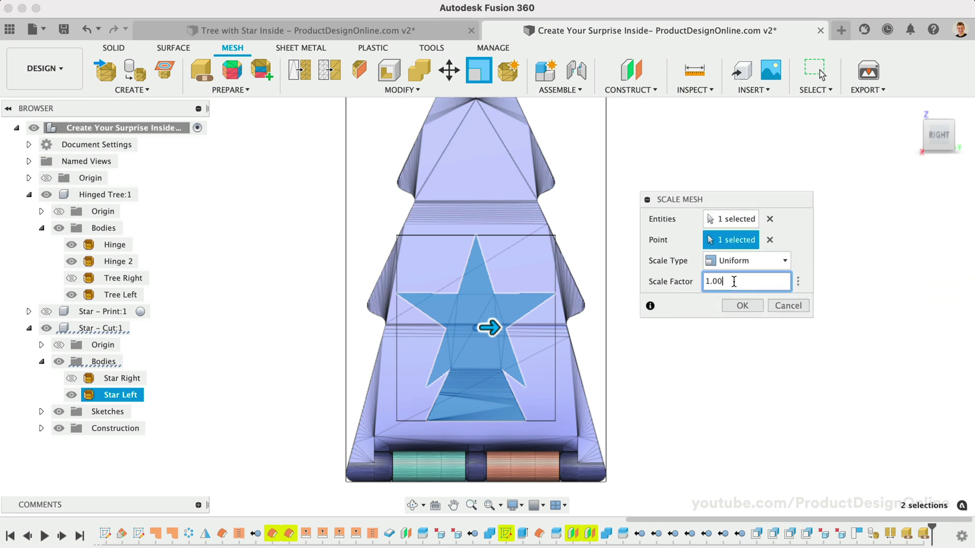
pyautogui.write('1.1')
pyautogui.press('Return')
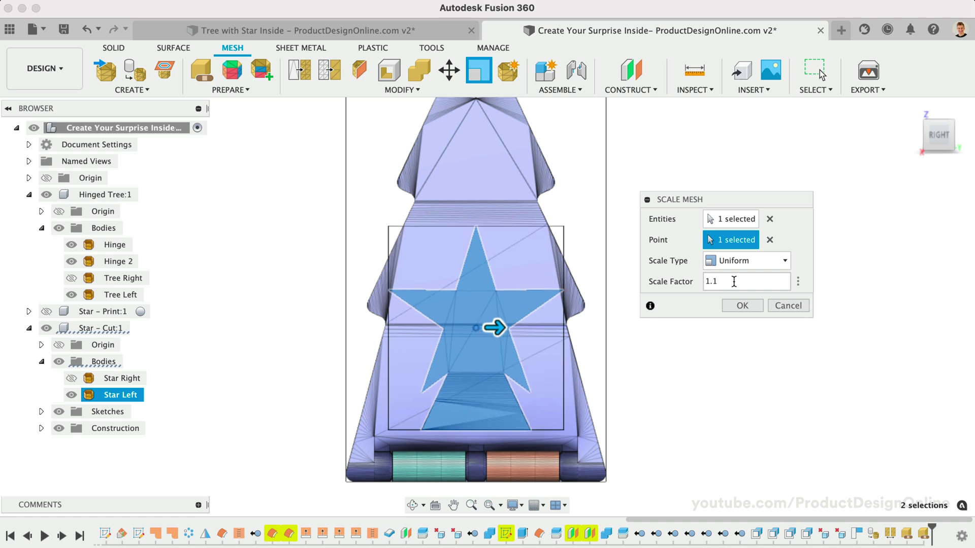
pyautogui.moveTo(939, 134)
pyautogui.moveTo(944, 137); pyautogui.dragTo(957, 149)
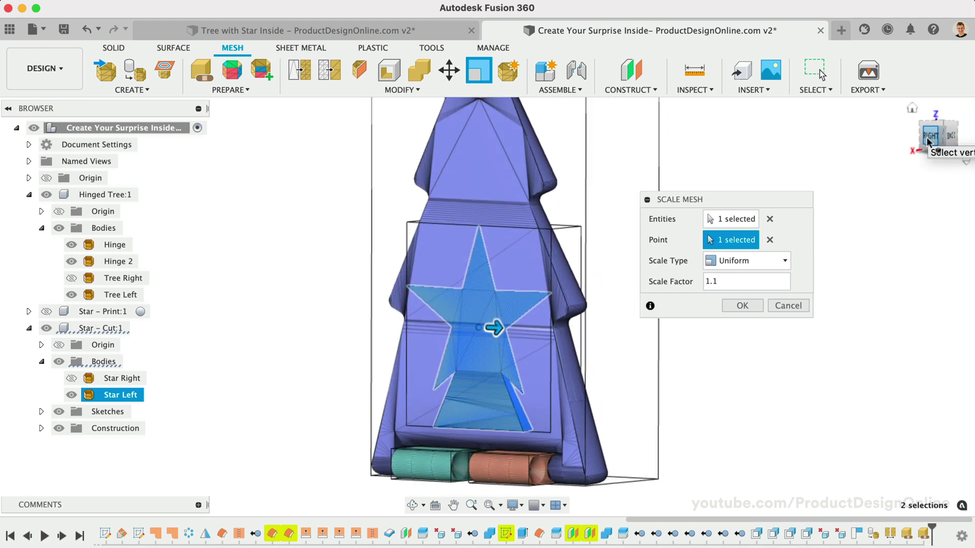
pyautogui.click(928, 142)
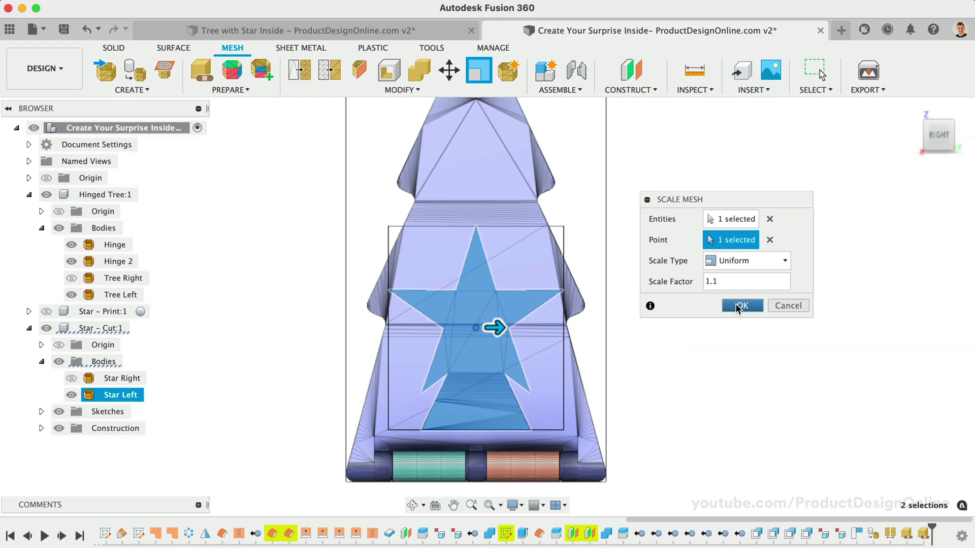
pyautogui.click(737, 307)
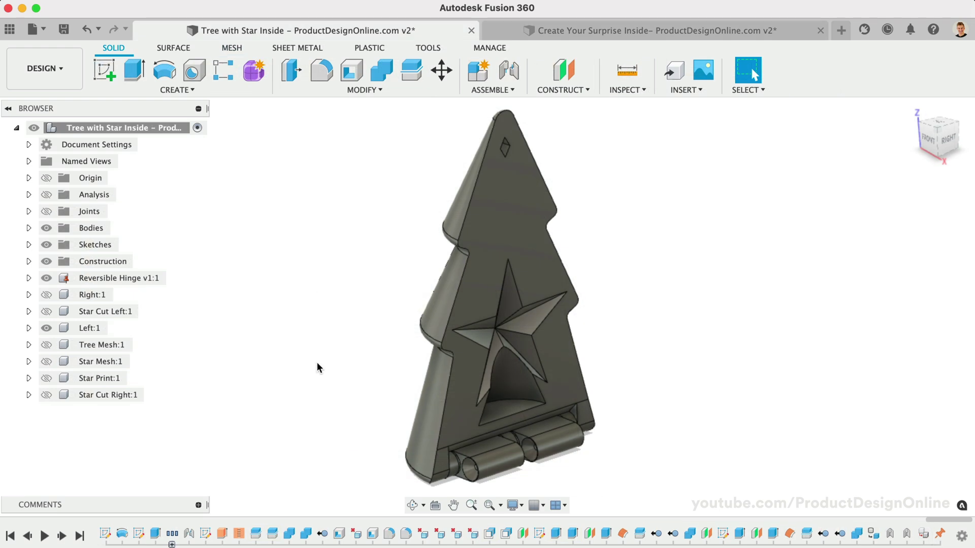
# Step: Offset the face inside the star cavity by -0.5 mm
pyautogui.click(511, 379)
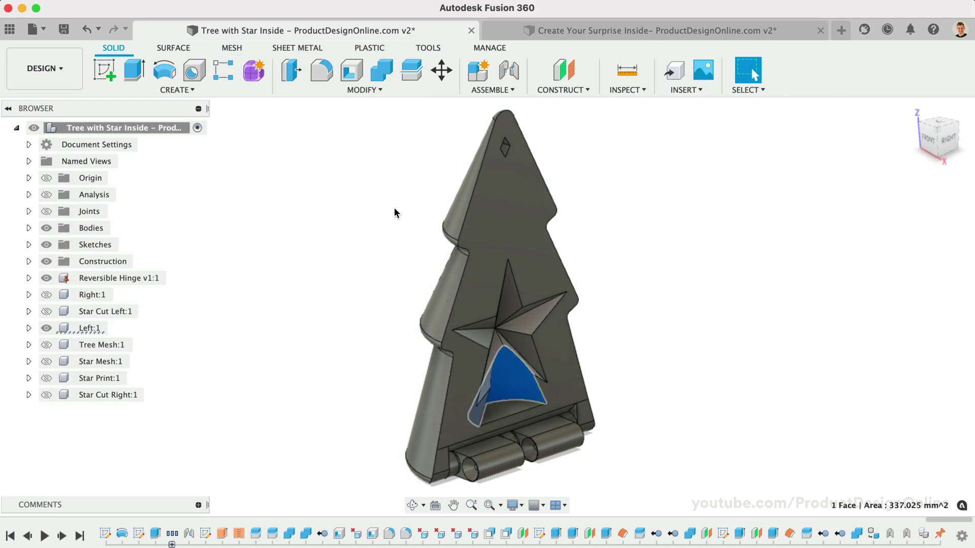
pyautogui.click(355, 90)
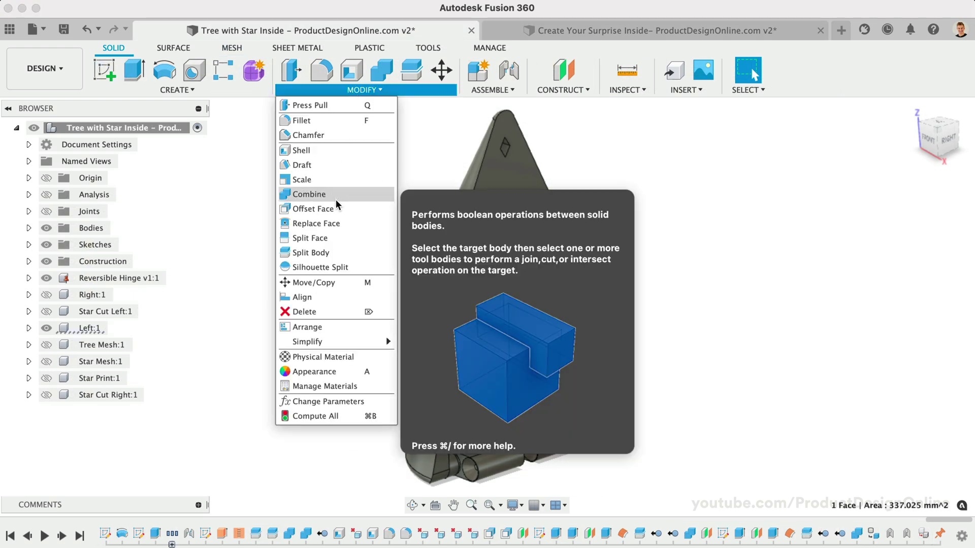
pyautogui.click(335, 207)
pyautogui.write('-.5')
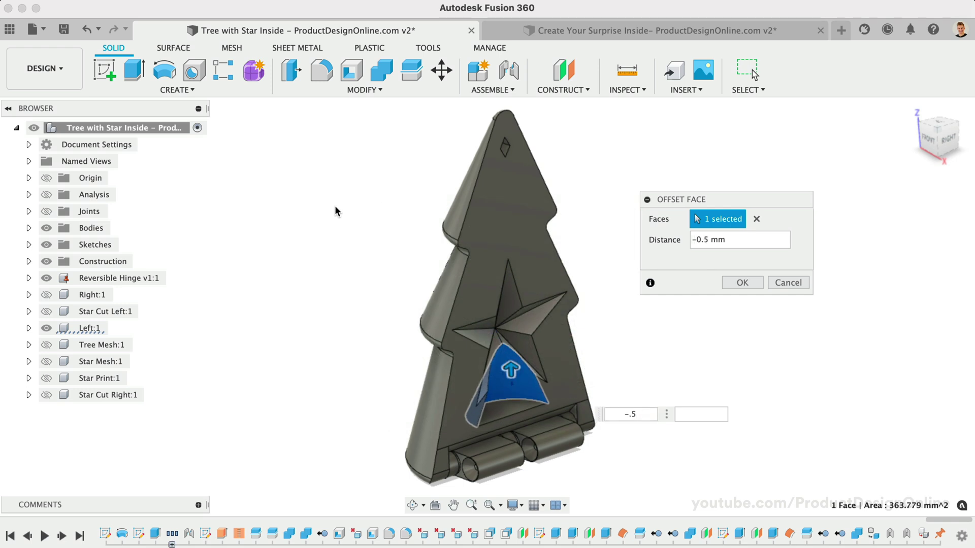
pyautogui.press('Return')
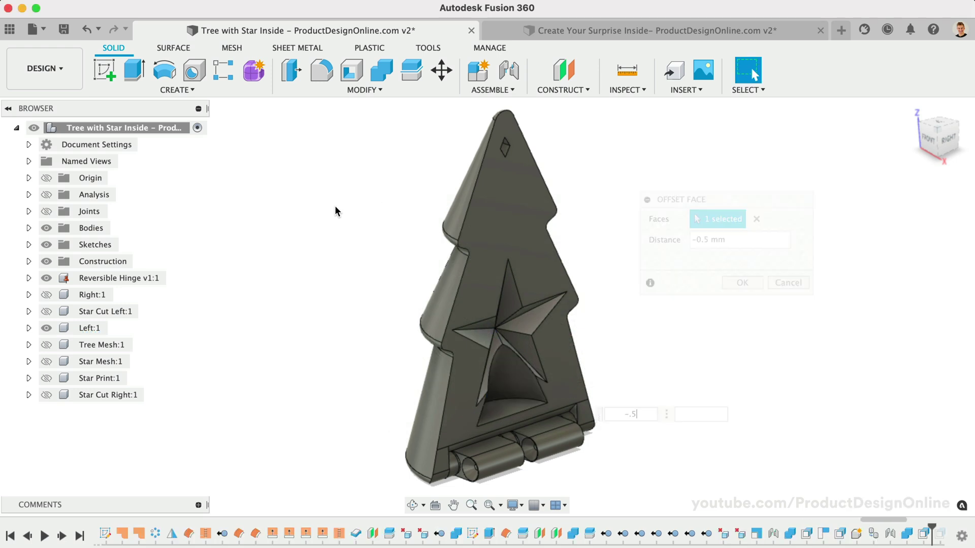
# Step: Combine with Cut, using Tree Left as target and Star Left as tool
pyautogui.click(590, 31)
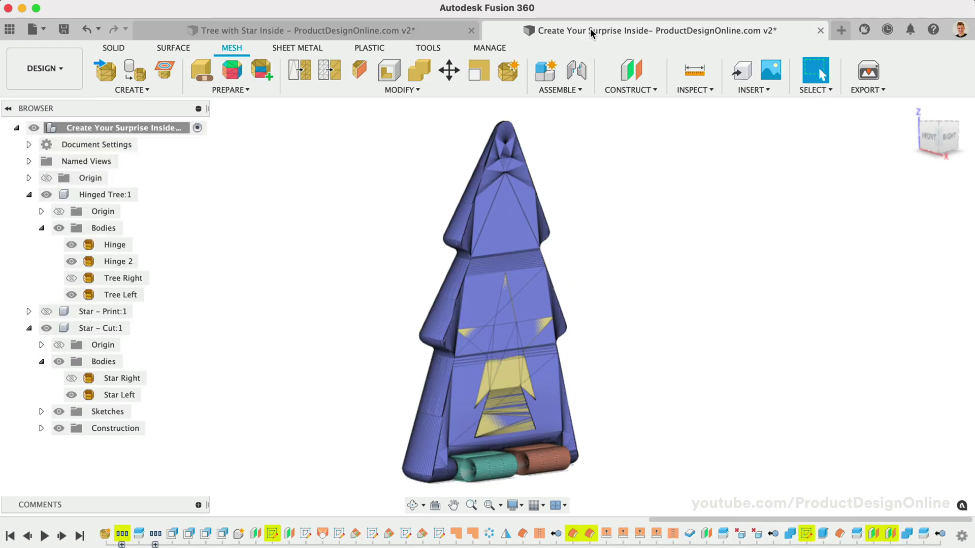
pyautogui.click(415, 77)
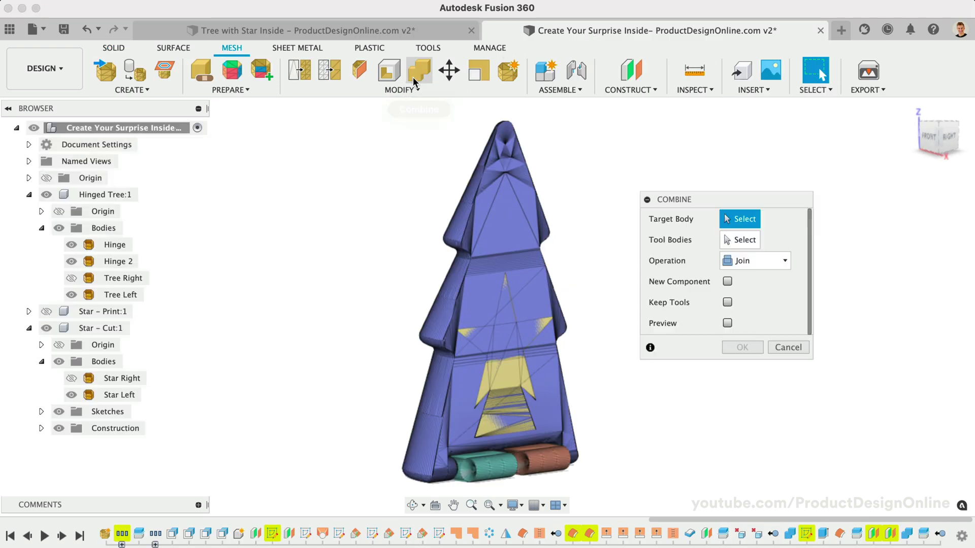
pyautogui.click(750, 261)
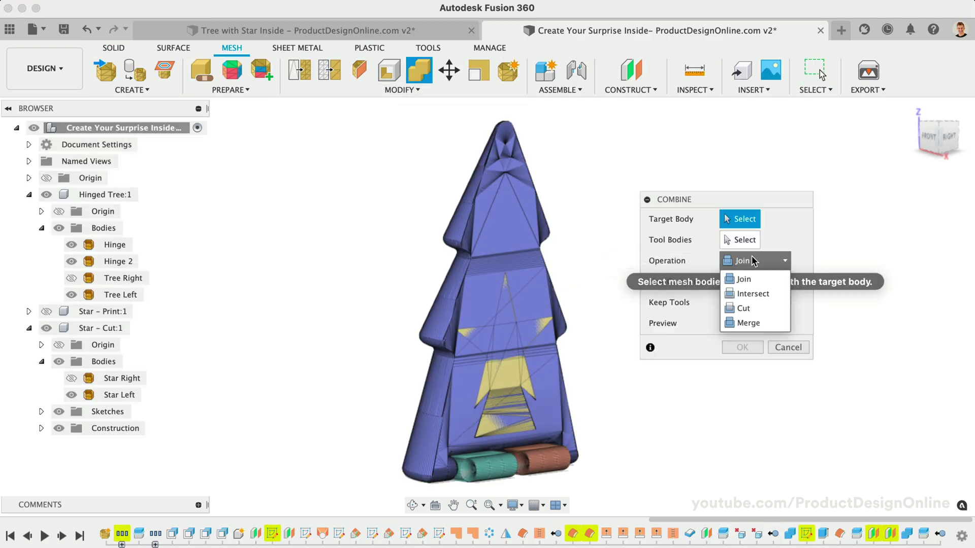
pyautogui.click(751, 308)
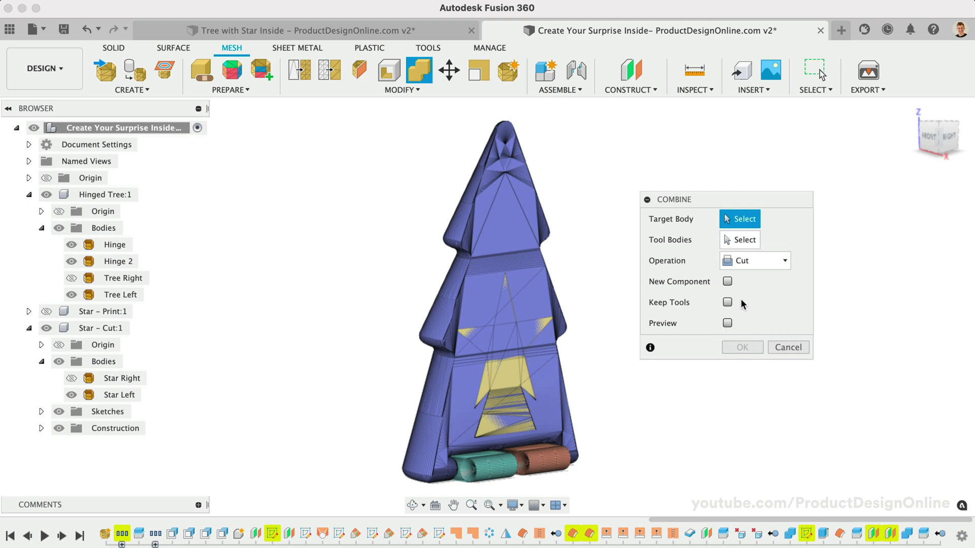
pyautogui.click(511, 191)
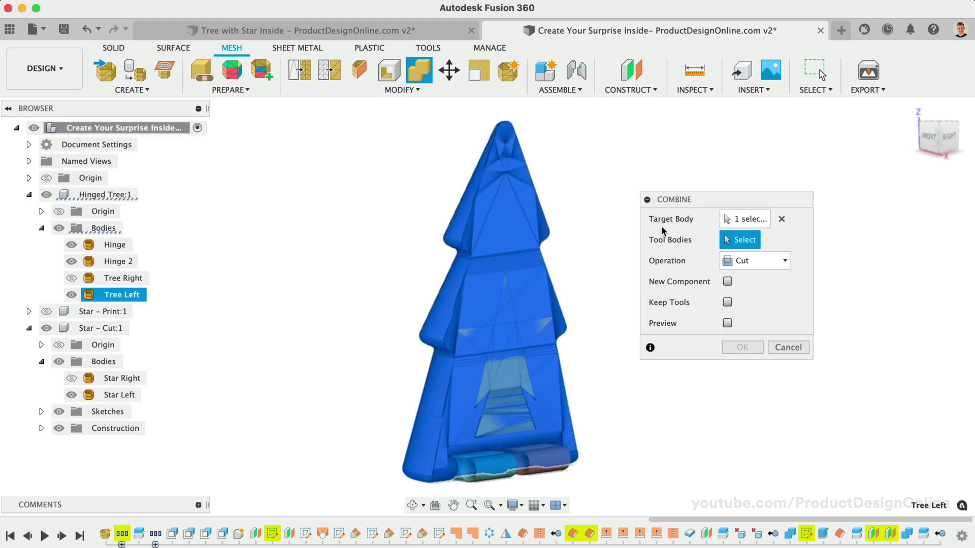
pyautogui.click(515, 352)
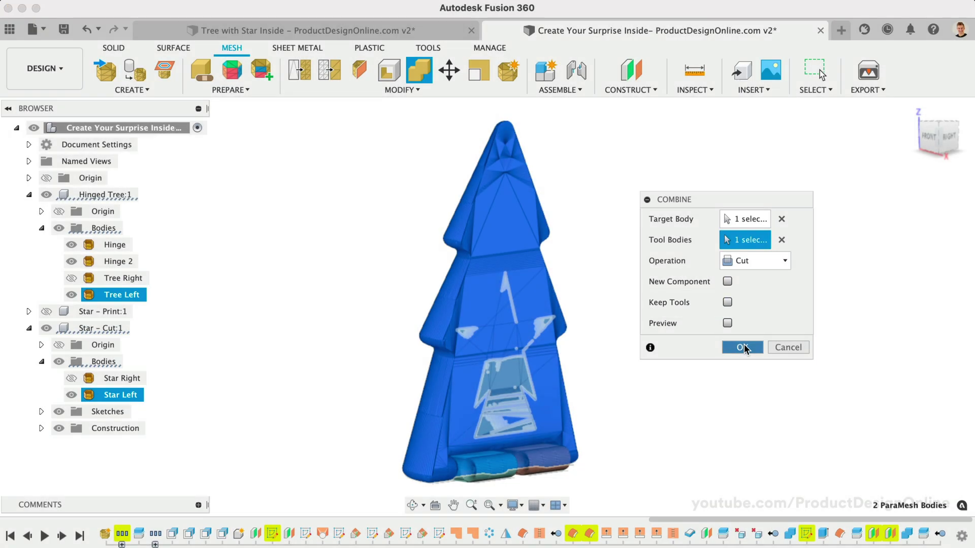
pyautogui.click(743, 349)
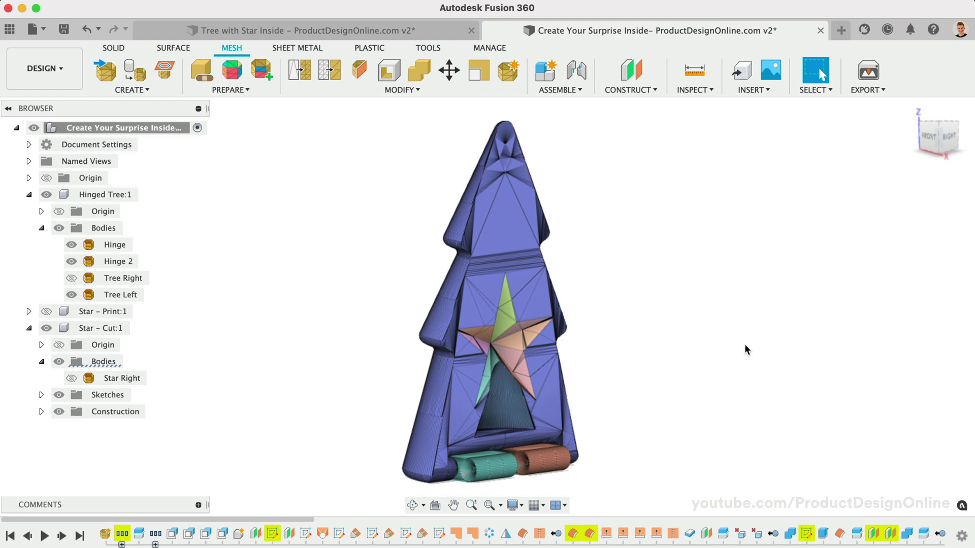
# Step: Orbit over the star cavity and set the Shaded visual style with Face Groups off
pyautogui.moveTo(938, 136)
pyautogui.moveTo(940, 153); pyautogui.dragTo(822, 86)
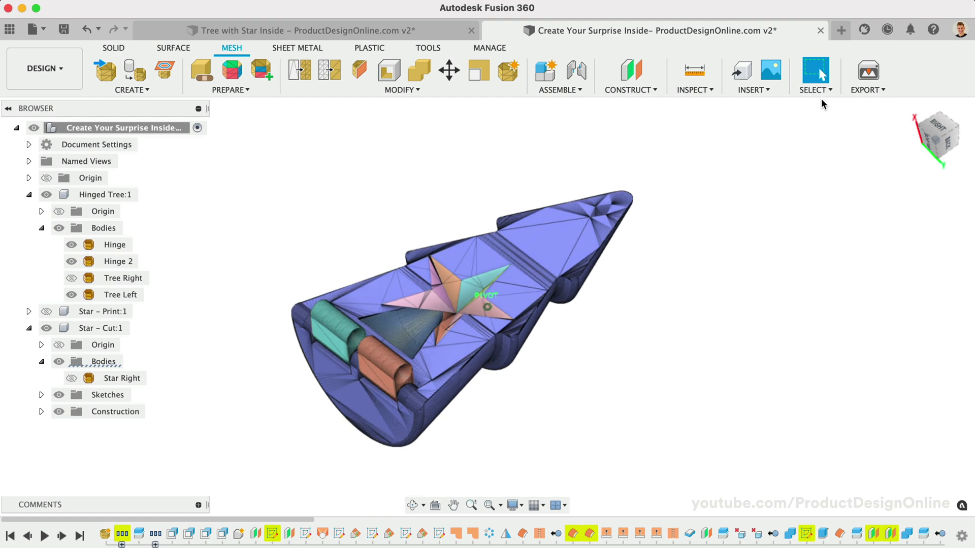
pyautogui.keyDown('shift'); pyautogui.moveTo(823, 102); pyautogui.dragTo(447, 320, button='middle'); pyautogui.keyUp('shift')
pyautogui.scroll(5, 320, 435)
pyautogui.scroll(5, 321, 435)
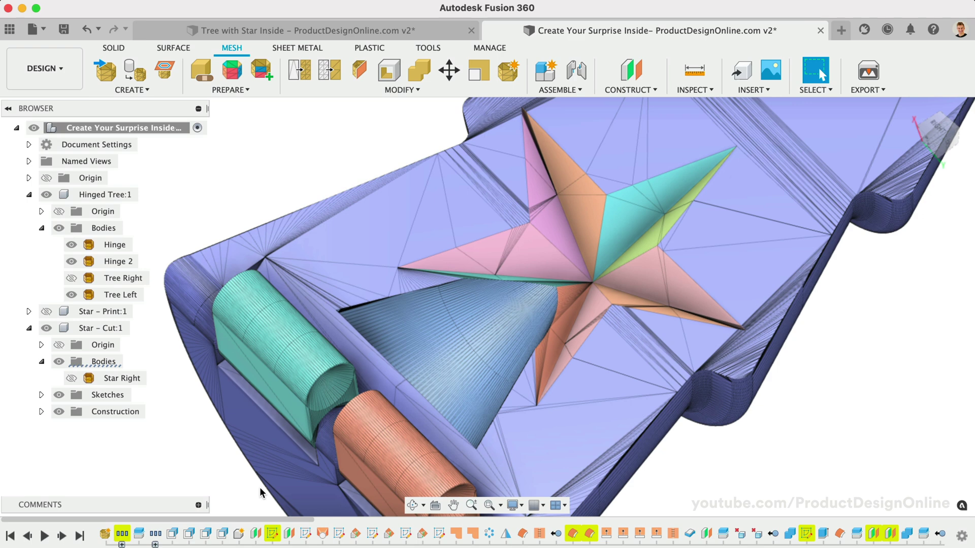
pyautogui.click(389, 496)
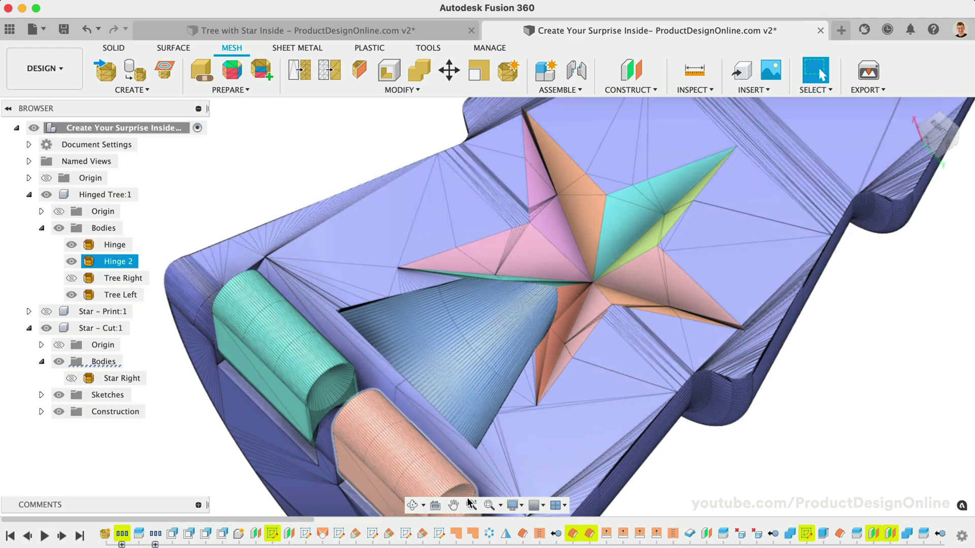
pyautogui.click(516, 508)
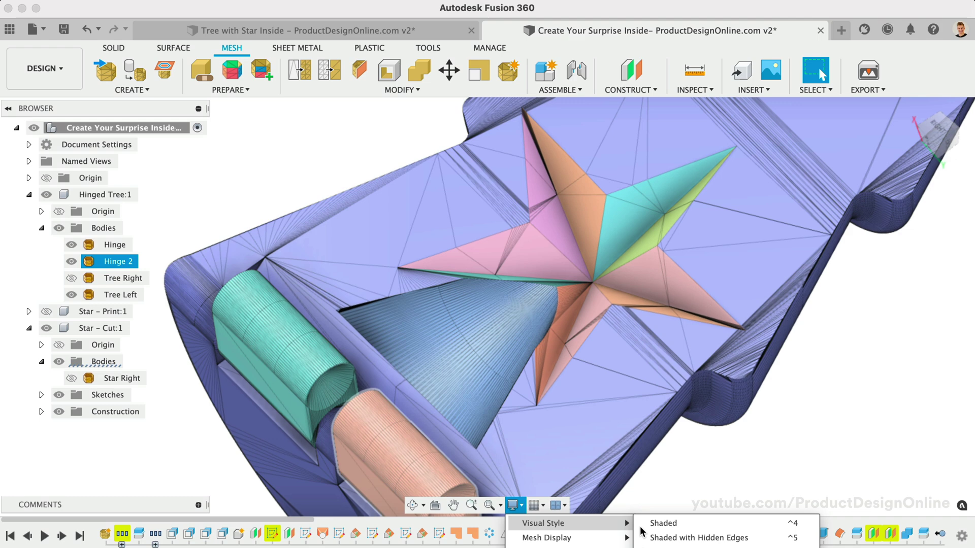
pyautogui.click(641, 526)
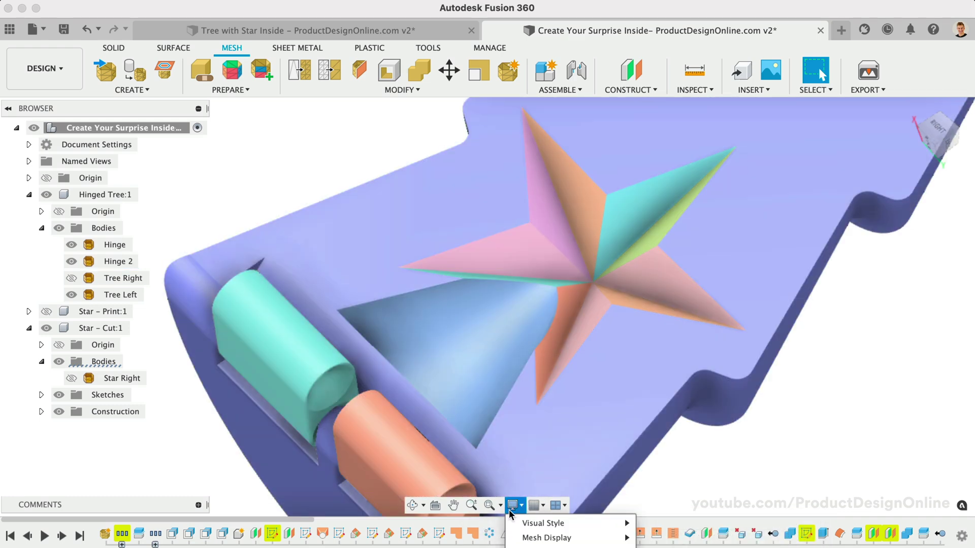
pyautogui.moveTo(547, 538)
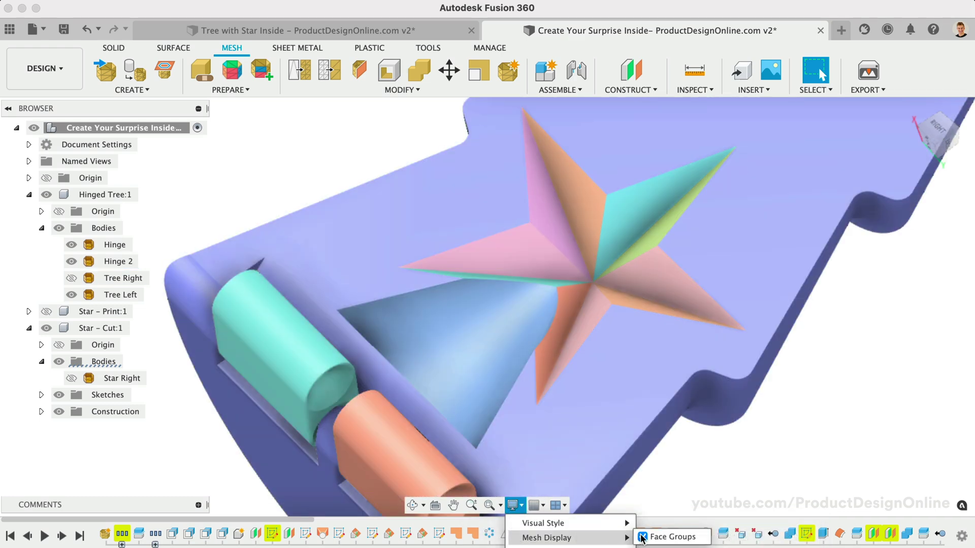
pyautogui.click(642, 537)
pyautogui.click(925, 165)
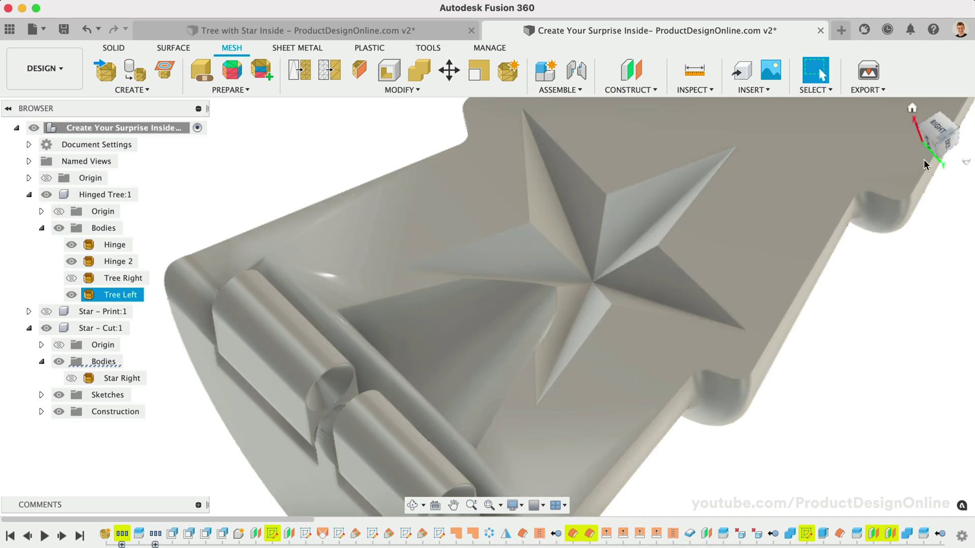
# Step: Orbit to the hinges, then show the tree in wireframe from the front view
pyautogui.keyDown('shift'); pyautogui.moveTo(486, 306); pyautogui.dragTo(487, 305, button='middle'); pyautogui.keyUp('shift')
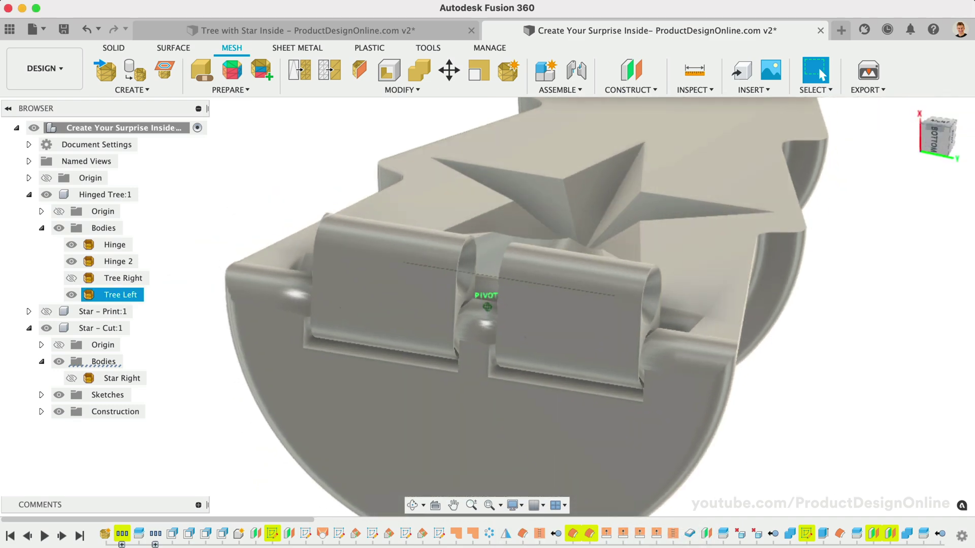
pyautogui.keyDown('shift'); pyautogui.moveTo(890, 190); pyautogui.dragTo(936, 152, button='middle'); pyautogui.keyUp('shift')
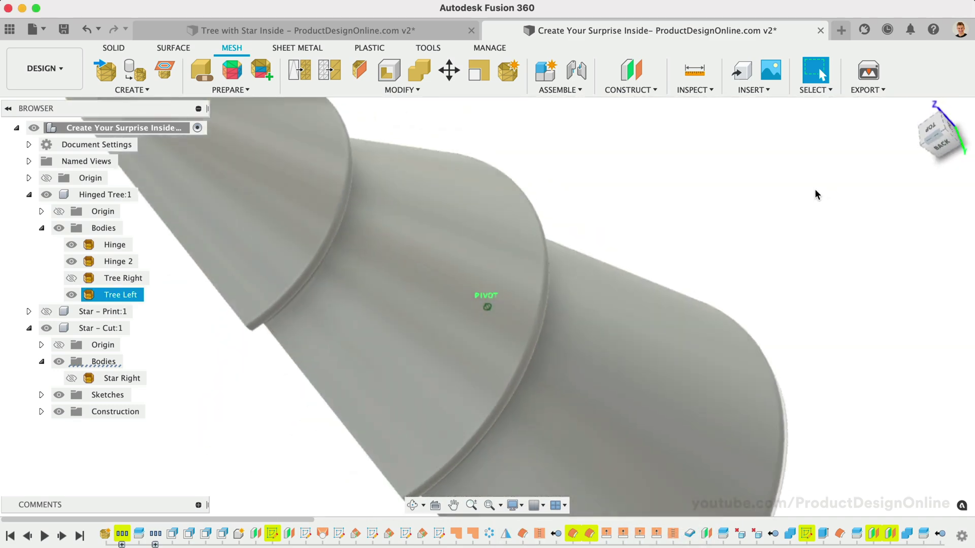
pyautogui.keyDown('shift'); pyautogui.moveTo(936, 153); pyautogui.dragTo(618, 413, button='middle'); pyautogui.keyUp('shift')
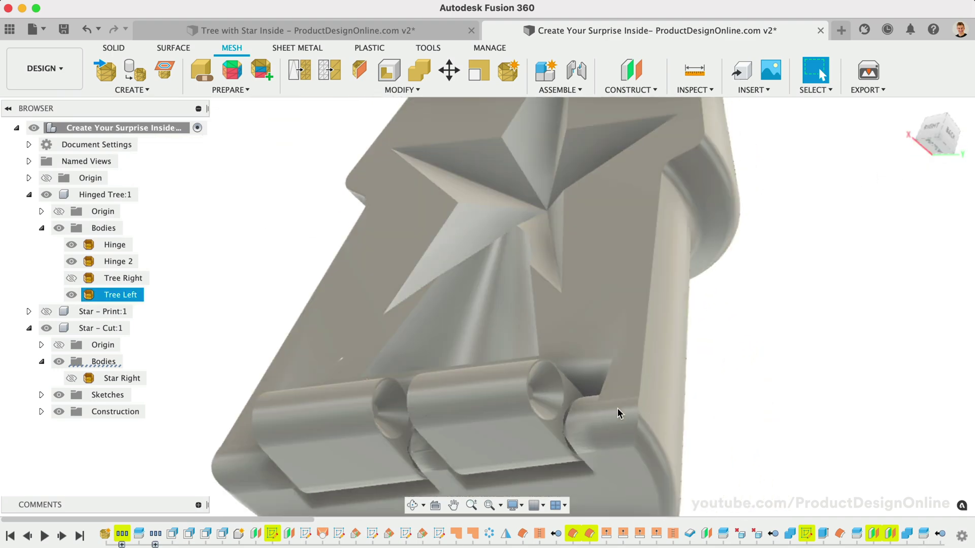
pyautogui.click(514, 504)
pyautogui.moveTo(543, 523)
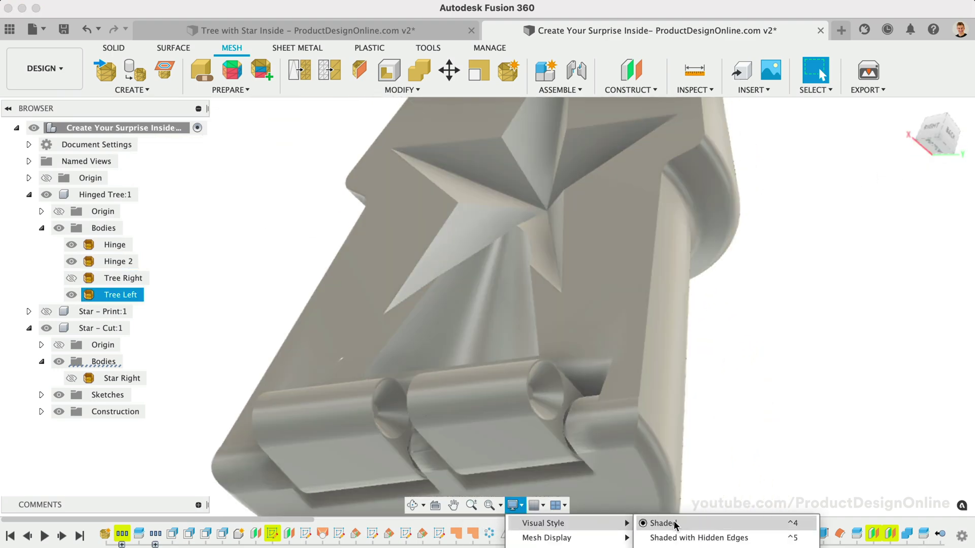
pyautogui.click(674, 540)
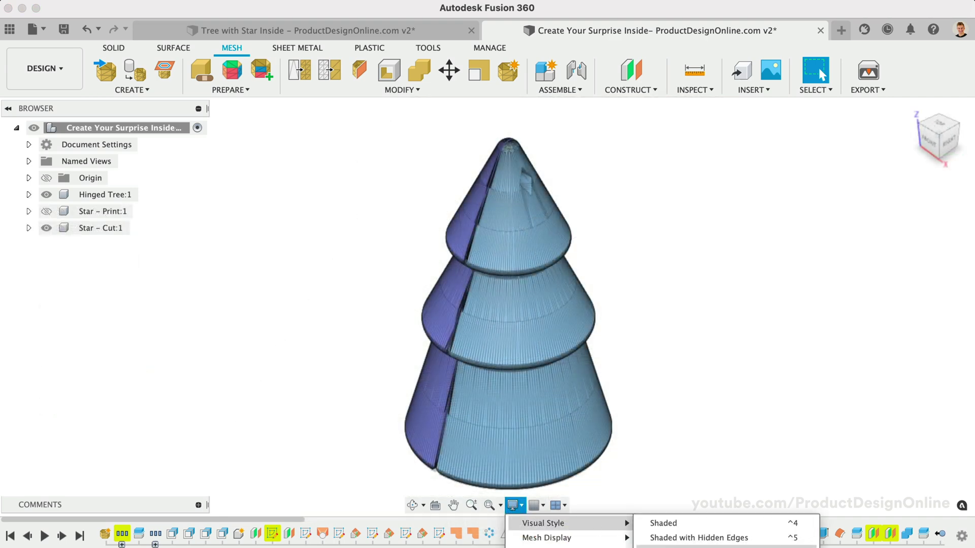
pyautogui.hotkey('ctrl', '7')
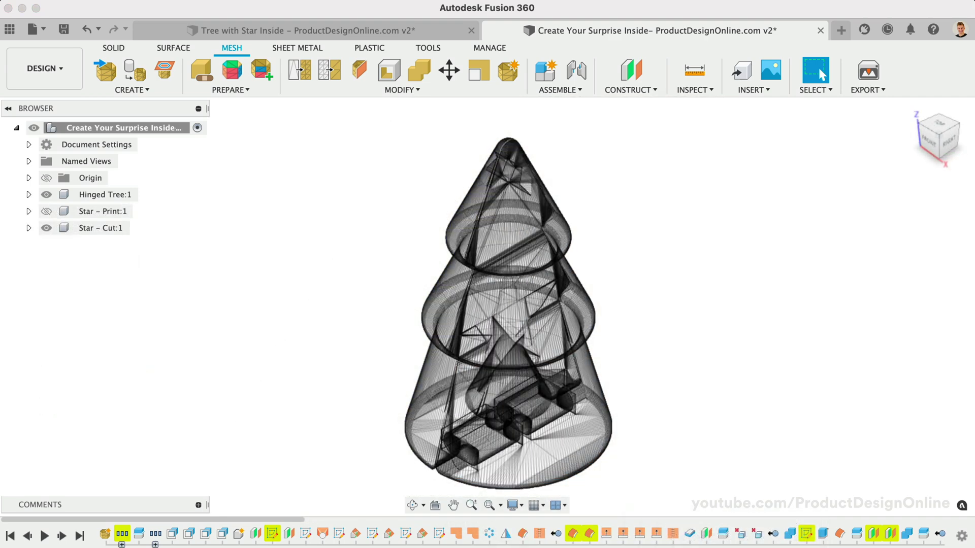
pyautogui.click(929, 143)
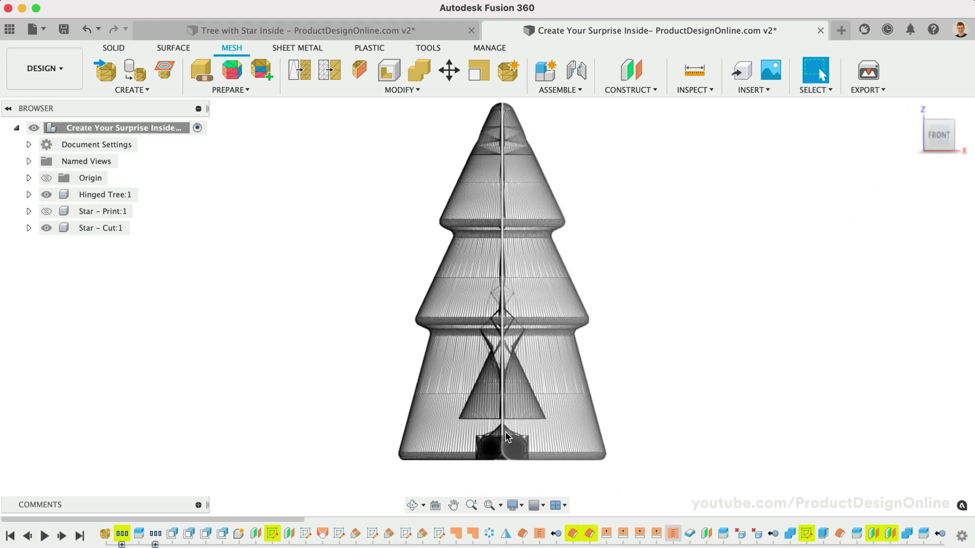
pyautogui.scroll(5, 505, 437)
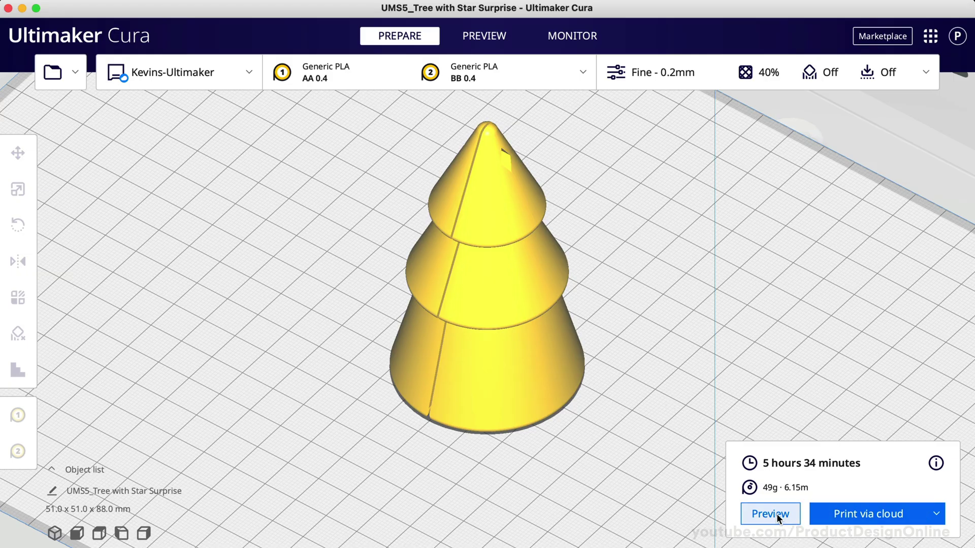
# Step: Preview the sliced tree, stepping the layer slider down past layer 320 to layer 1
pyautogui.click(776, 513)
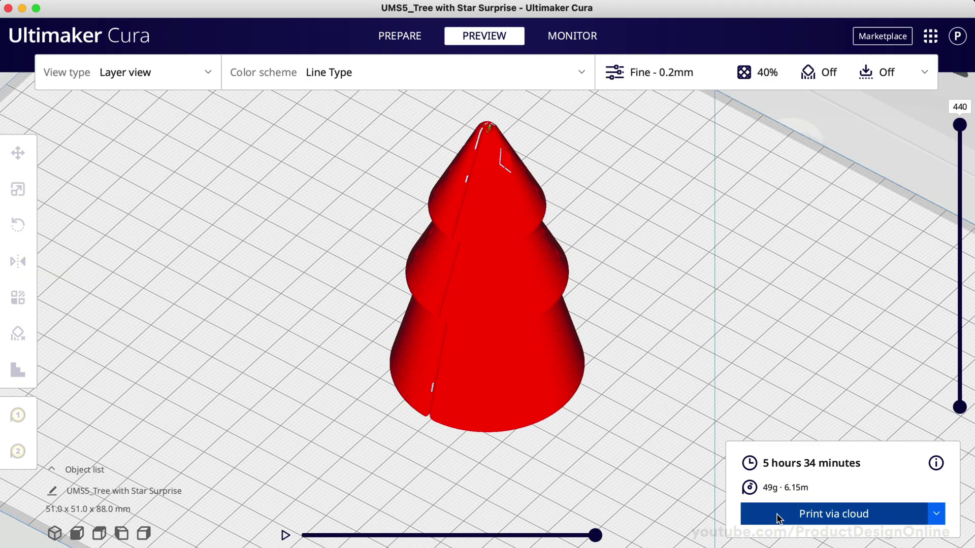
pyautogui.moveTo(960, 125); pyautogui.dragTo(963, 204)
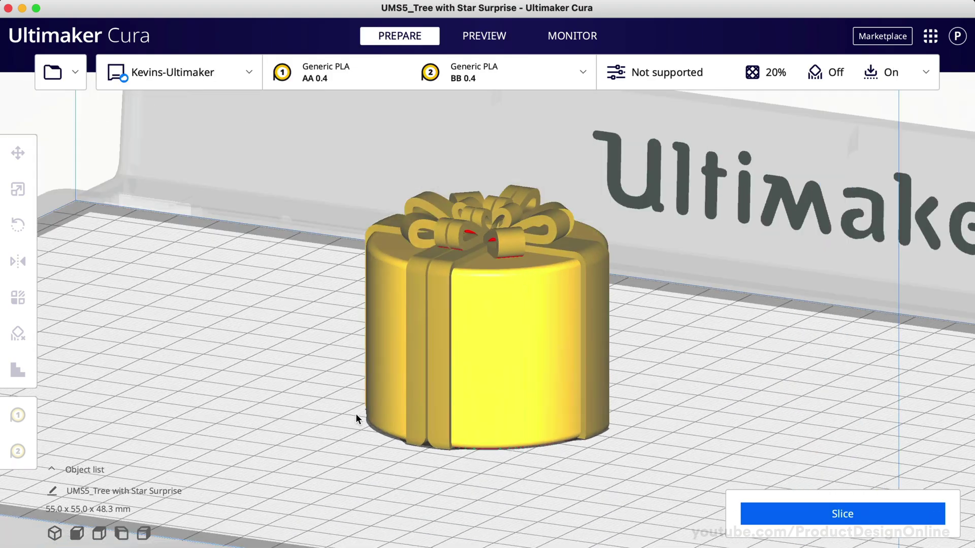
pyautogui.moveTo(356, 414)
pyautogui.mouseDown(button='right')
pyautogui.moveTo(406, 337)
pyautogui.moveTo(381, 392)
pyautogui.moveTo(356, 416)
pyautogui.mouseUp(button='right')
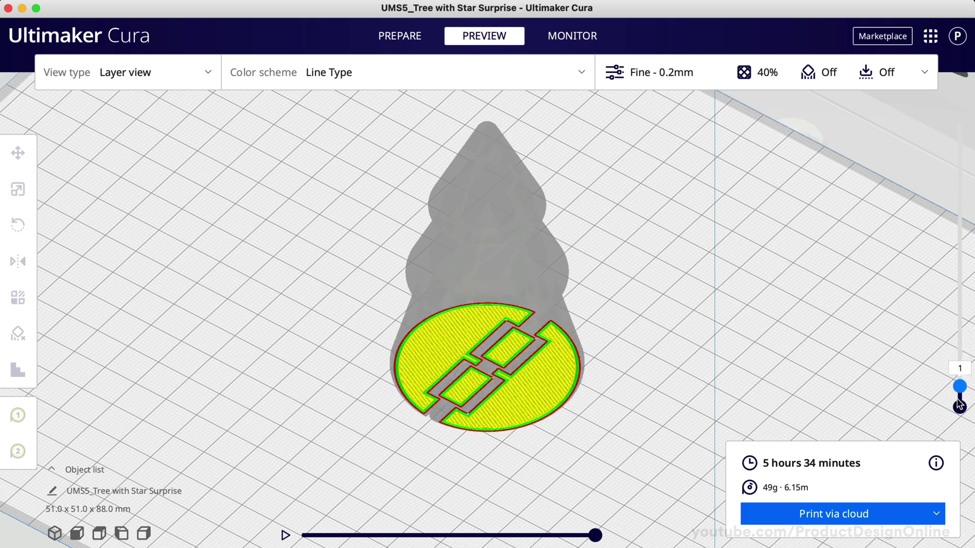